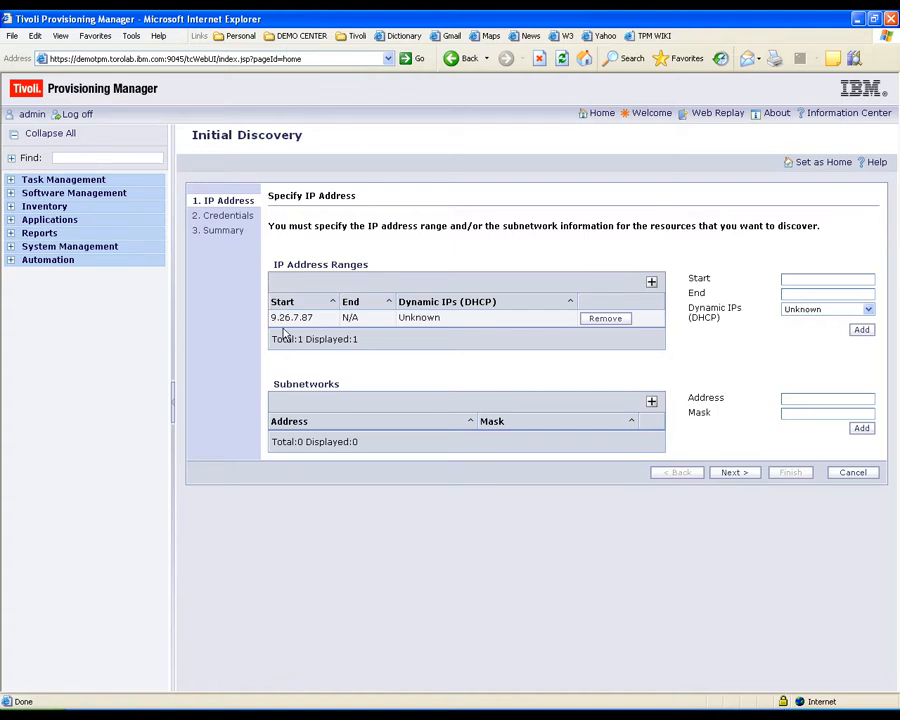
- Finish the Initial Discovery wizard with root SSH credentials to start discovering 9.26.7.87
{"action": "left_click", "coordinate": [735, 473]}
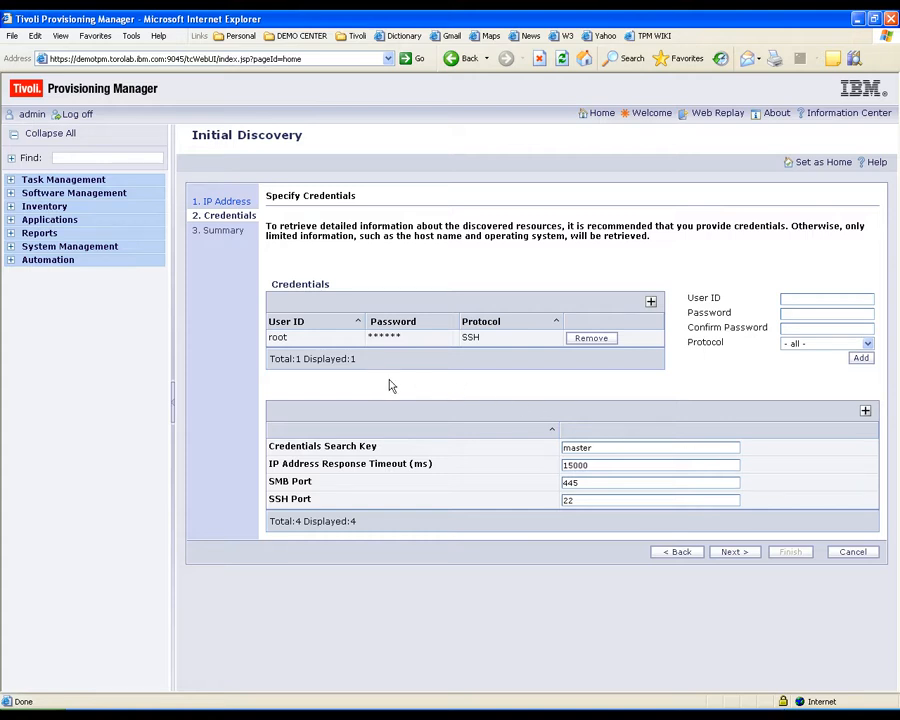
{"action": "left_click", "coordinate": [733, 552]}
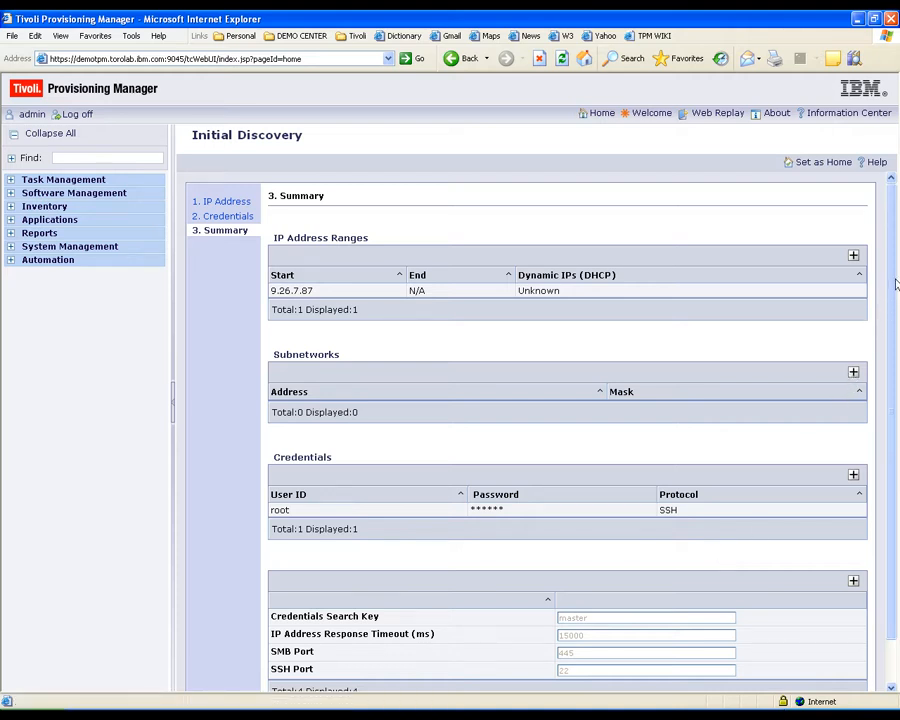
{"action": "left_click_drag", "start_coordinate": [896, 285], "coordinate": [895, 332]}
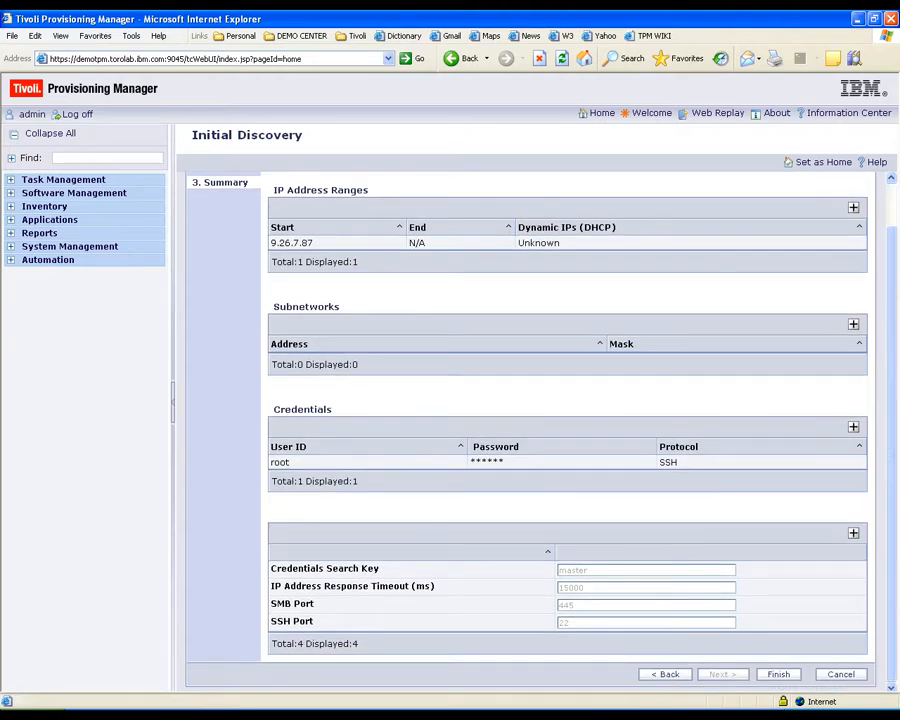
{"action": "left_click", "coordinate": [785, 675]}
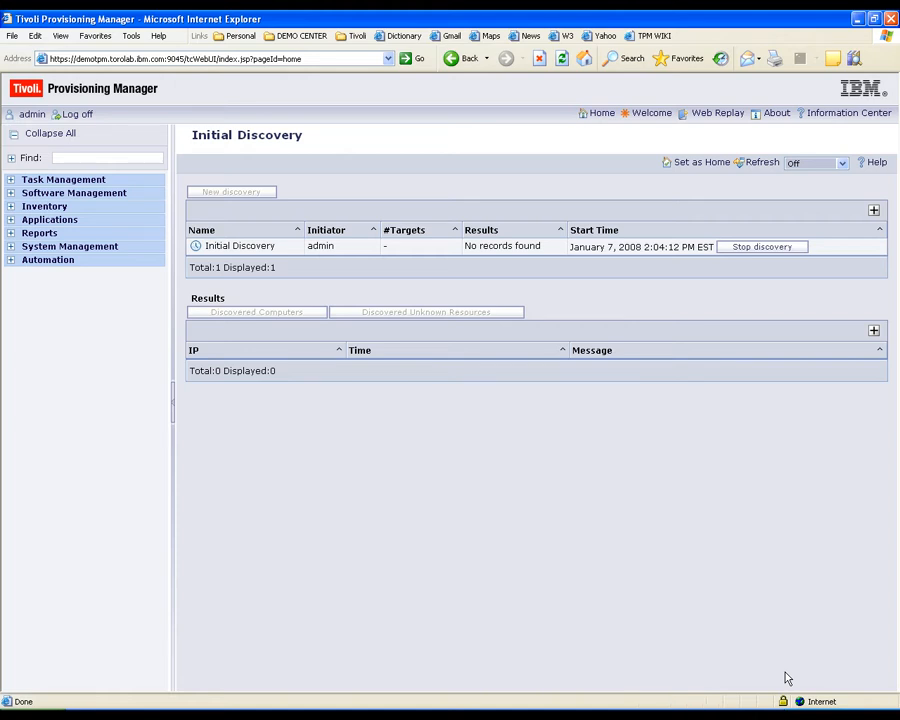
- Refresh until discovery reaches 100%, then show the discovered computer tgv.torolab.ibm.com on Solaris 10
{"action": "left_click", "coordinate": [760, 164]}
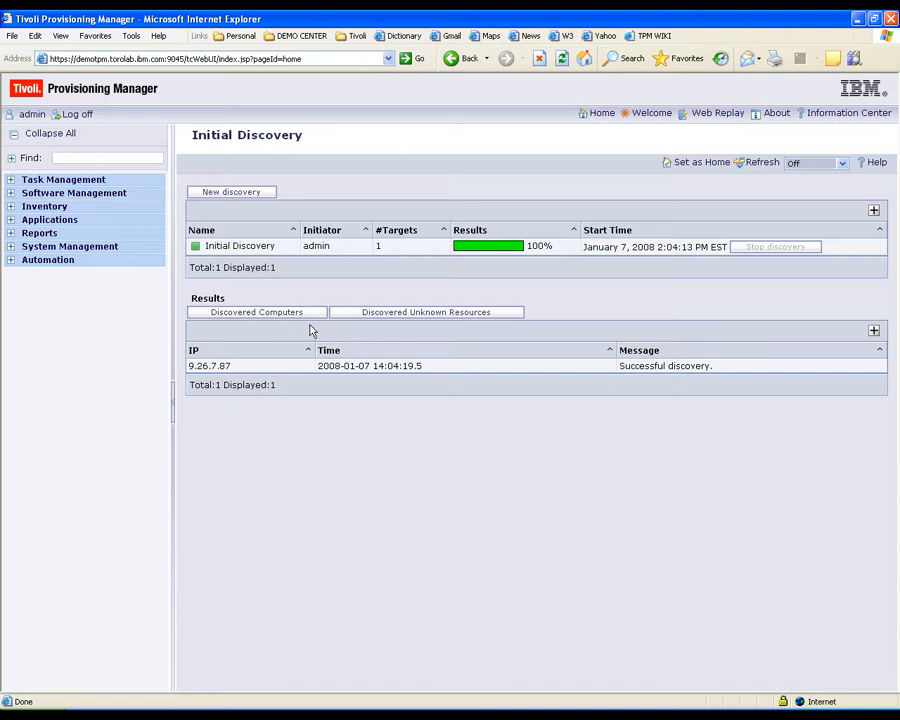
{"action": "left_click", "coordinate": [257, 313]}
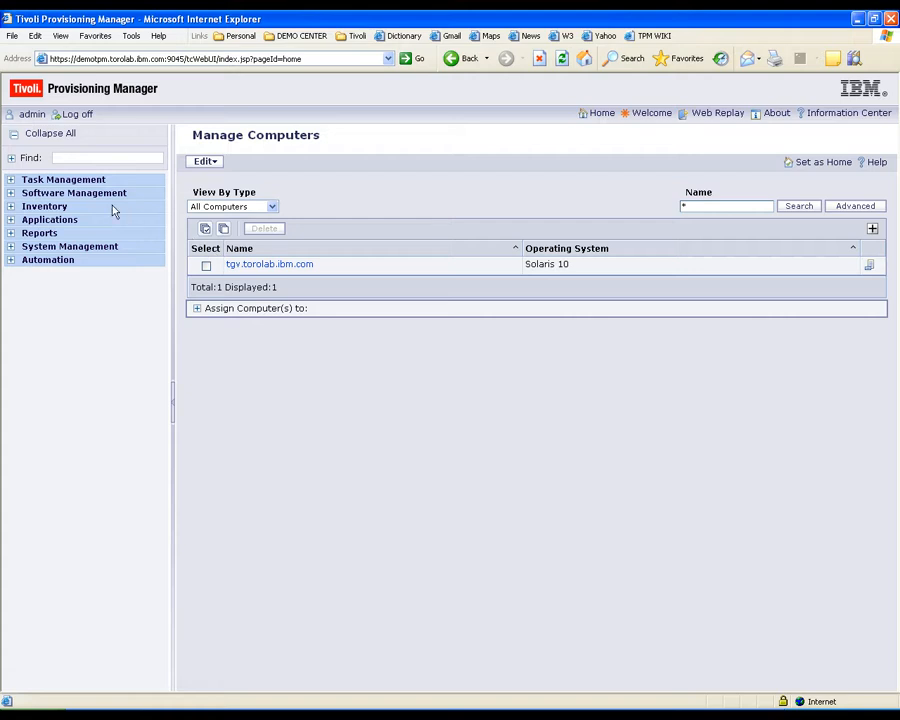
- List all computers under Inventory > Manage Inventory and bring up the add-computer options
{"action": "left_click", "coordinate": [40, 206]}
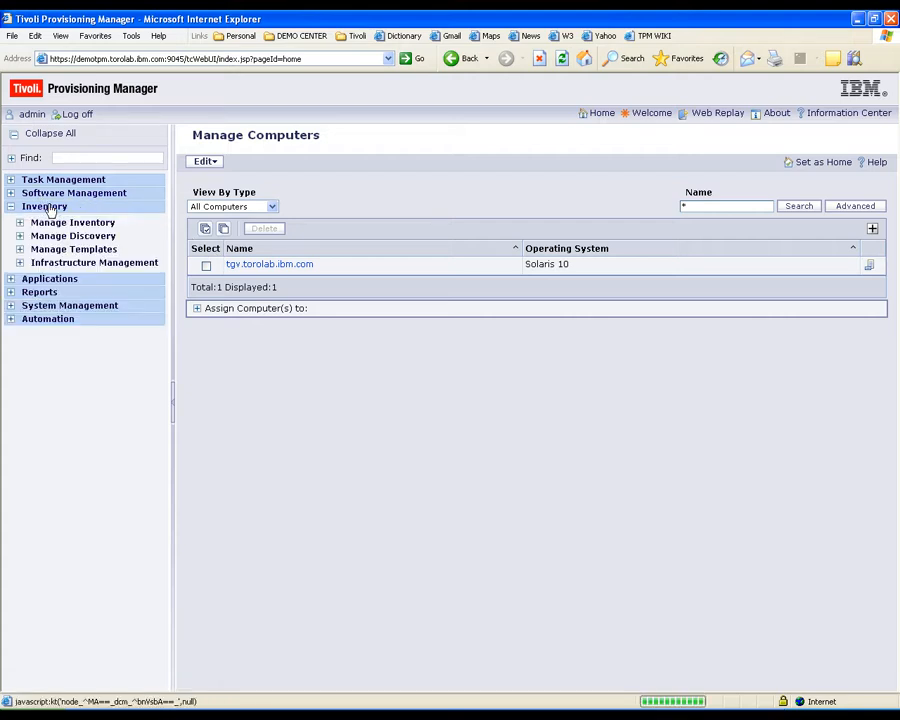
{"action": "left_click", "coordinate": [53, 226]}
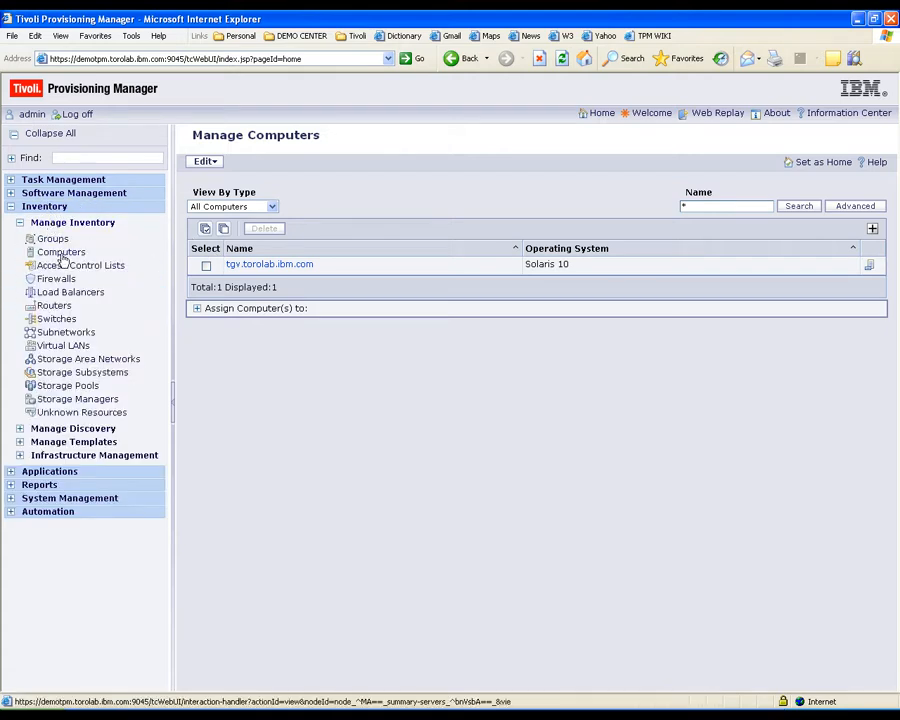
{"action": "left_click", "coordinate": [62, 255]}
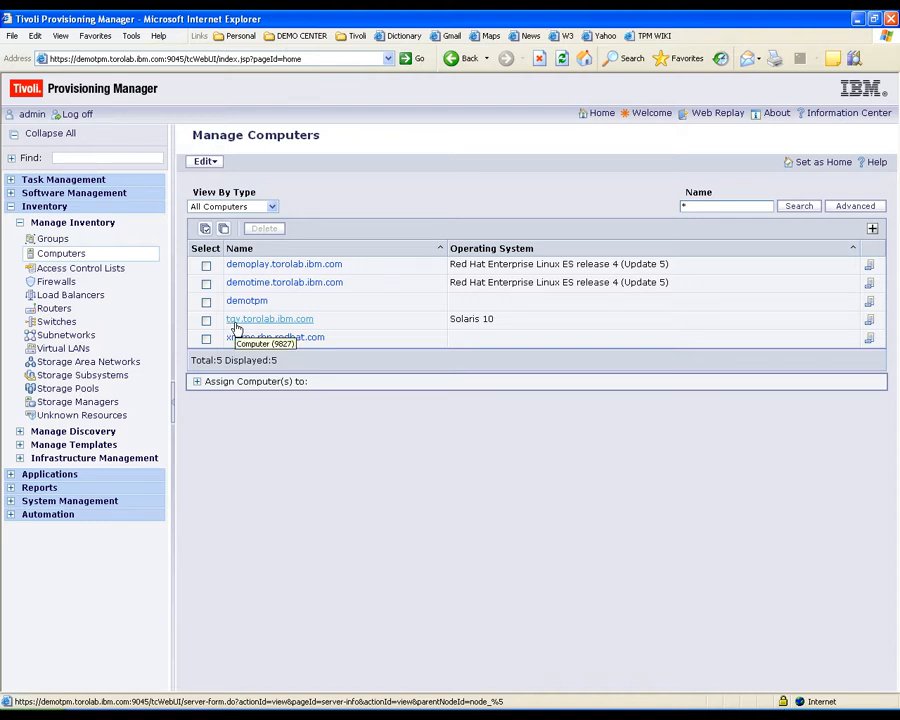
{"action": "left_click", "coordinate": [203, 161]}
- Add computer getupdates1.sun.com using DHCP, keeping default access and computer groups
{"action": "left_click", "coordinate": [200, 174]}
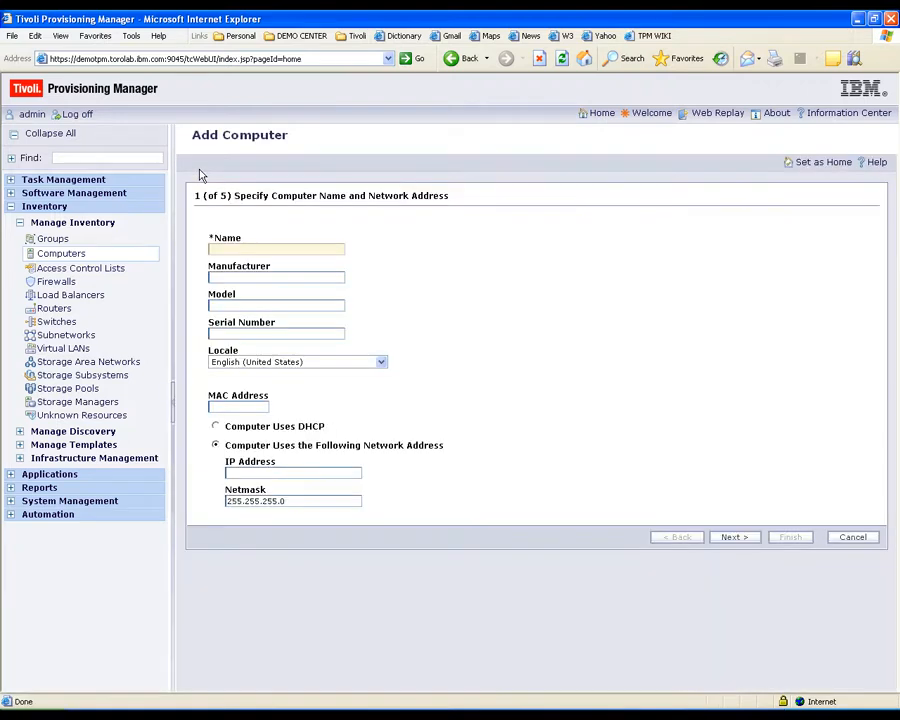
{"action": "left_click", "coordinate": [242, 250]}
{"action": "type", "text": "getupdates1.sun.com"}
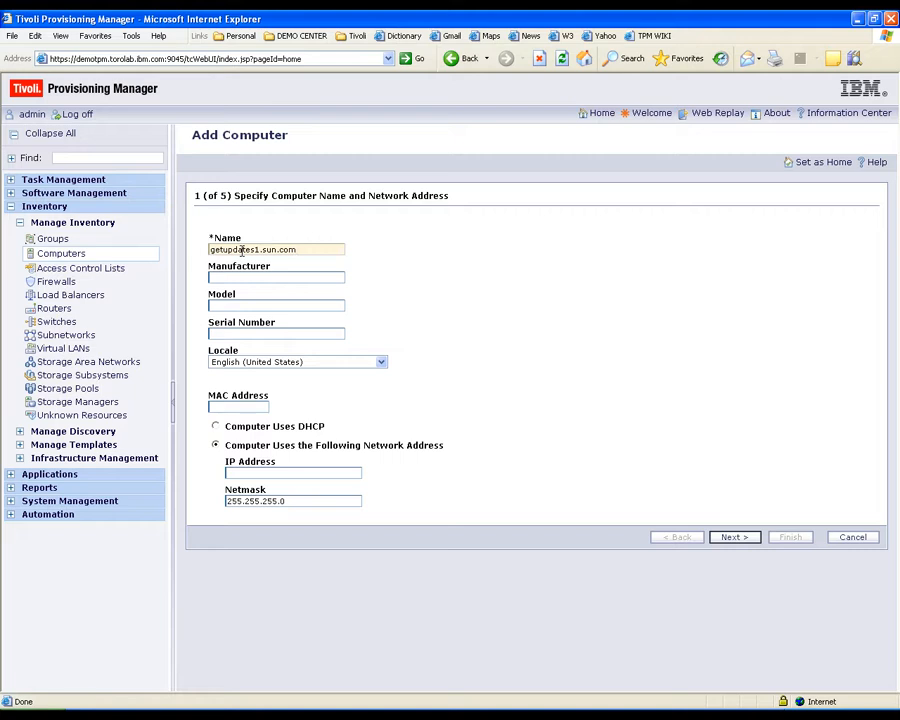
{"action": "left_click", "coordinate": [217, 427]}
{"action": "left_click", "coordinate": [742, 544]}
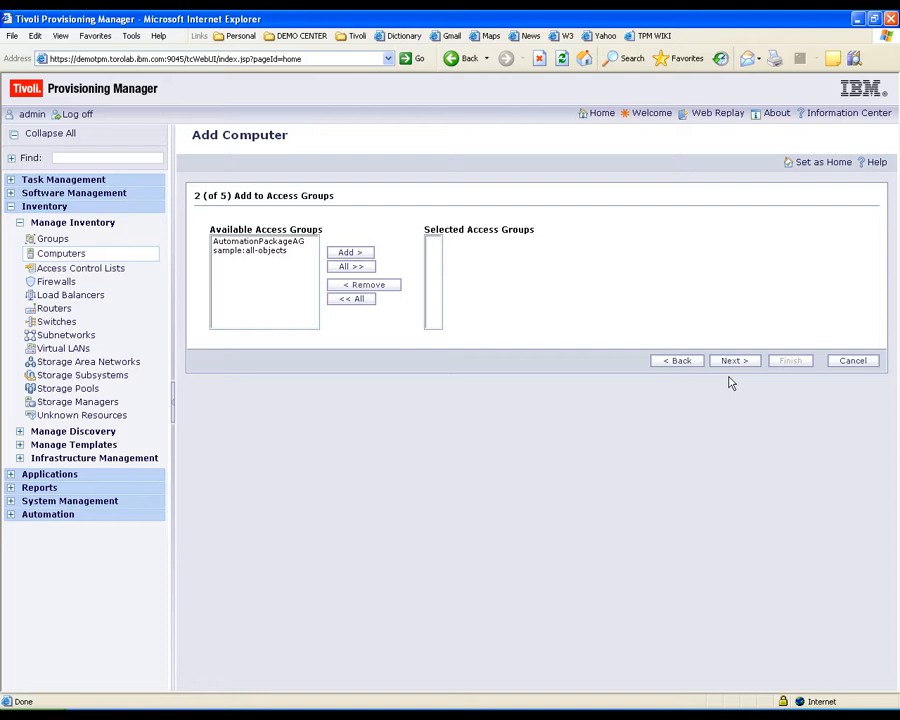
{"action": "left_click", "coordinate": [733, 363]}
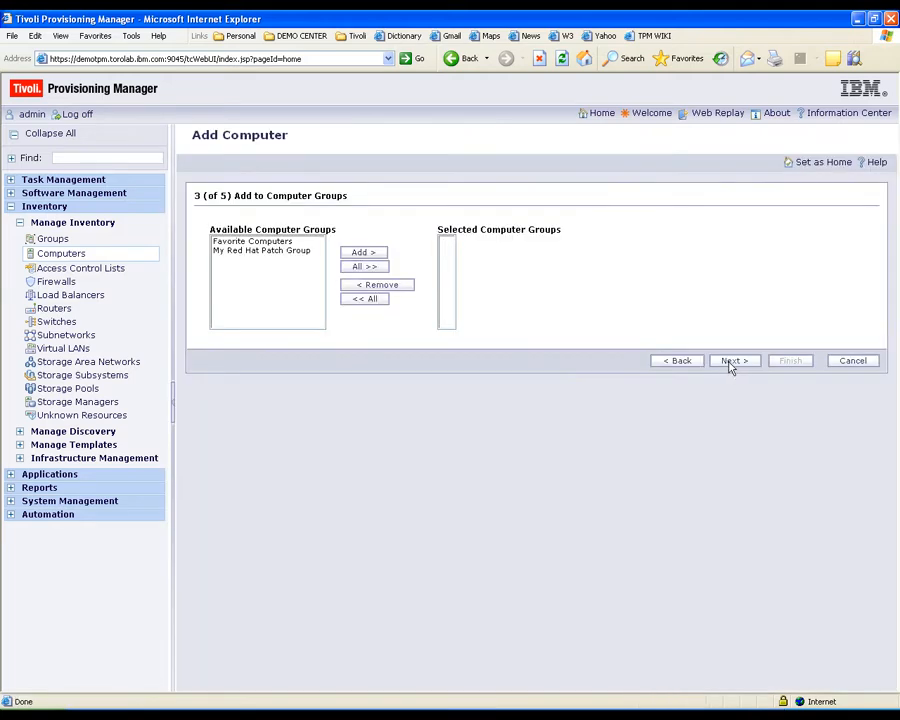
{"action": "left_click", "coordinate": [731, 364]}
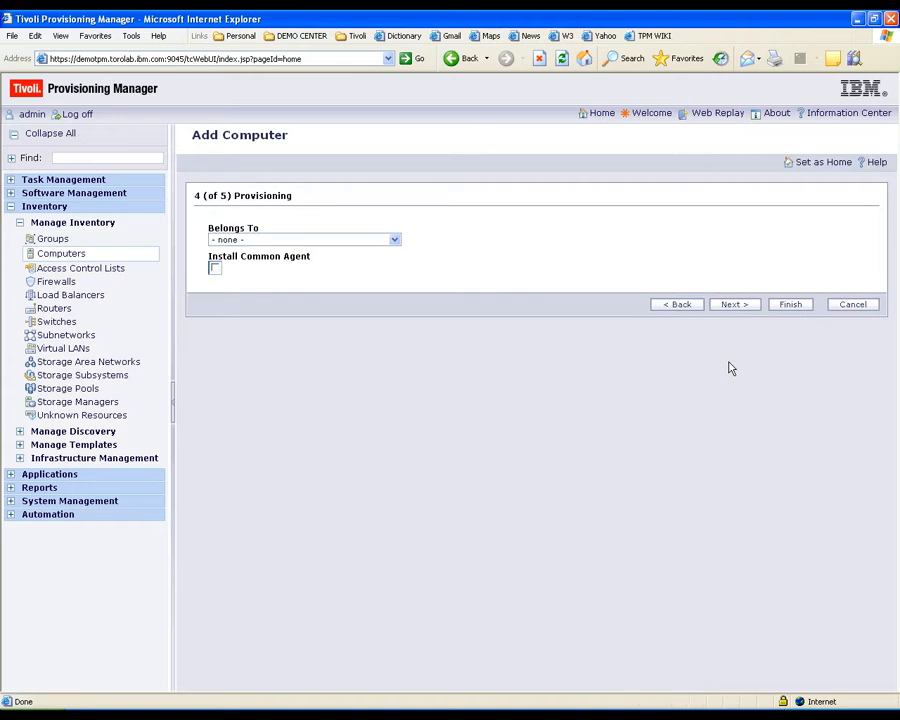
{"action": "left_click", "coordinate": [778, 308]}
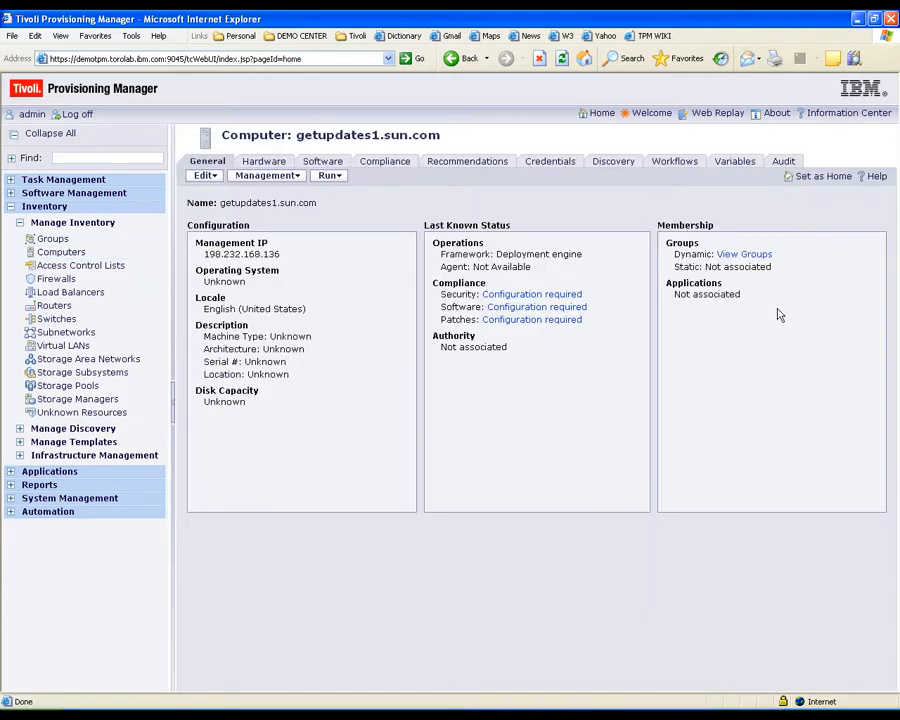
- On the Credentials tab, add an HTTPS service access point with context 'Sun Update Connection'
{"action": "left_click", "coordinate": [575, 169]}
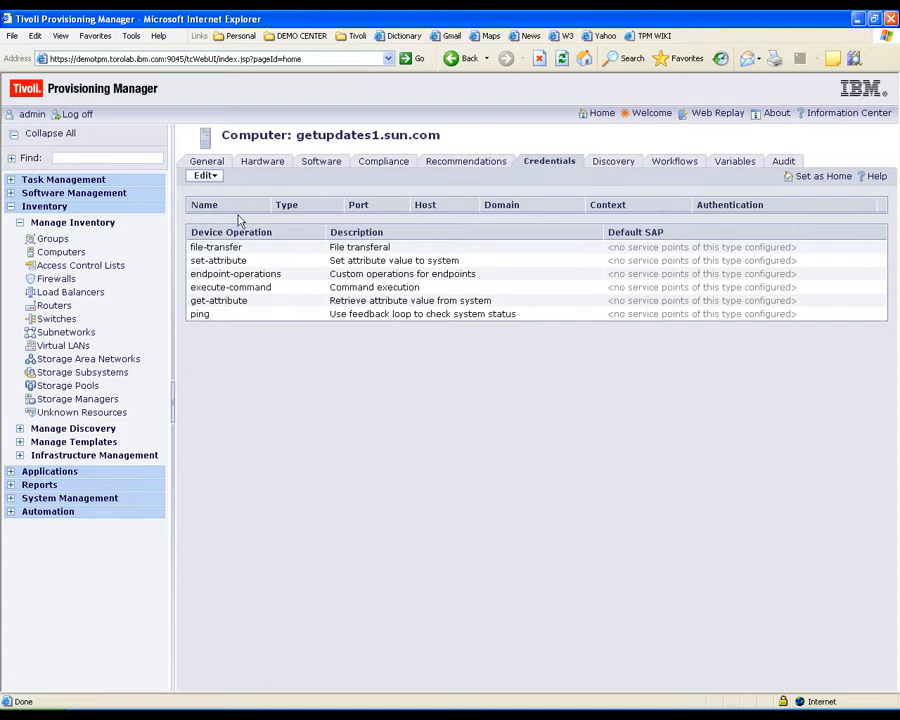
{"action": "left_click", "coordinate": [204, 177]}
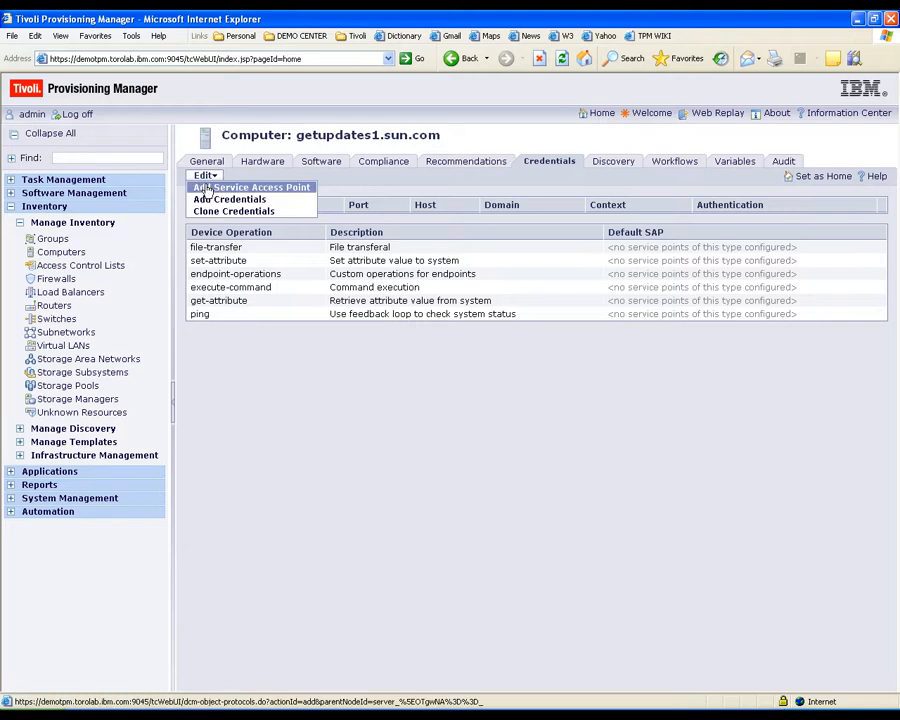
{"action": "left_click", "coordinate": [206, 189]}
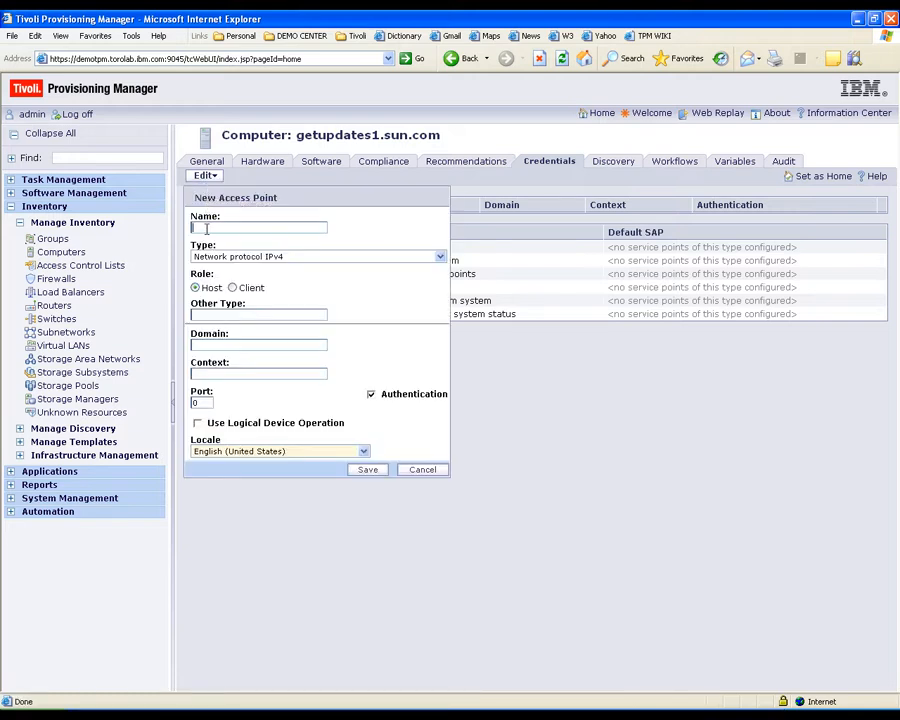
{"action": "left_click", "coordinate": [214, 258]}
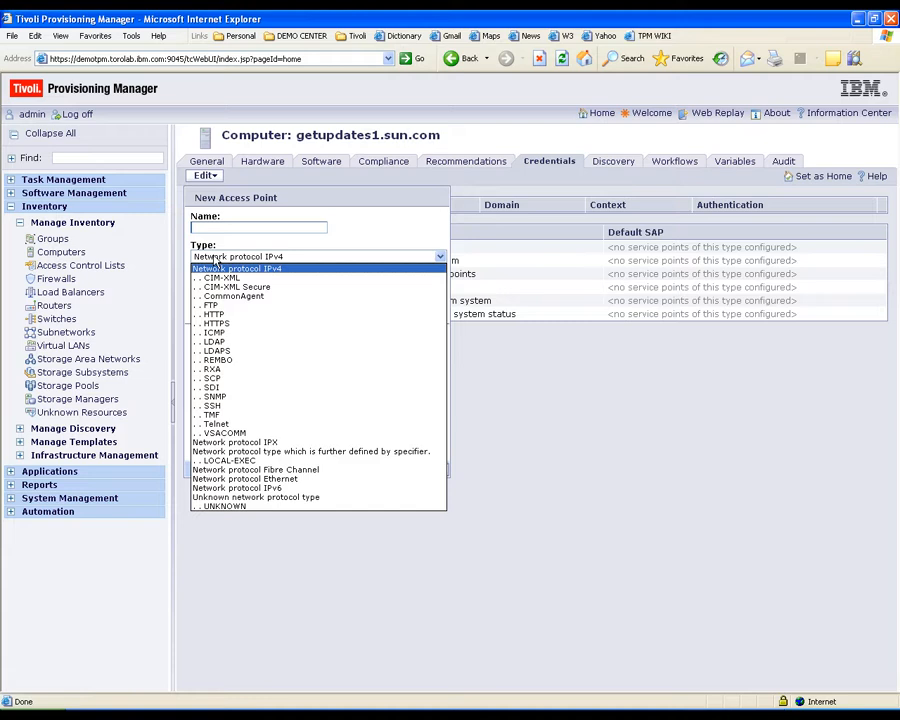
{"action": "left_click", "coordinate": [226, 322]}
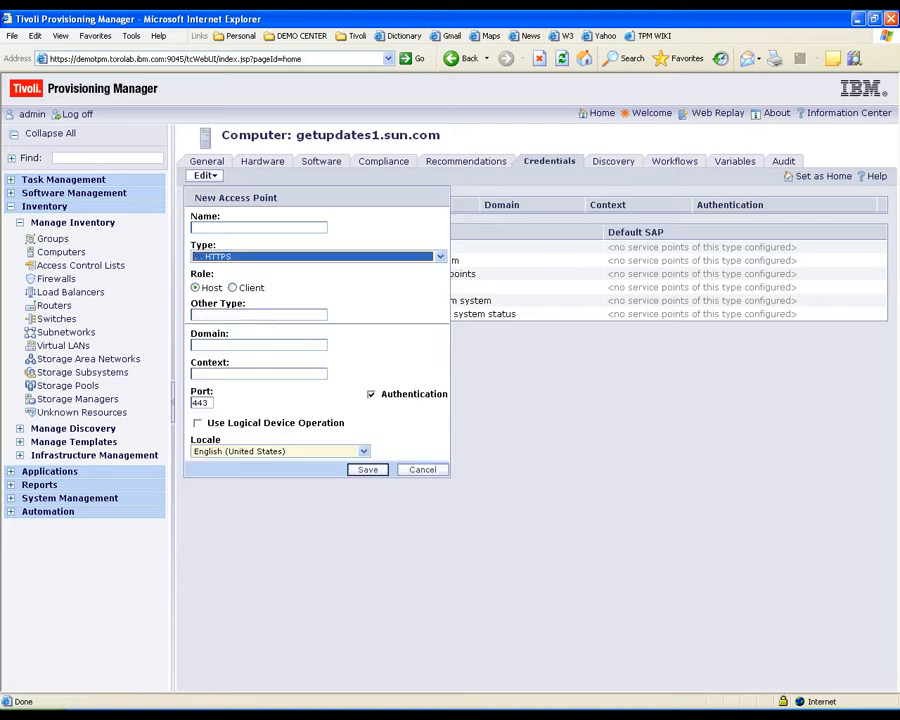
{"action": "left_click", "coordinate": [228, 372]}
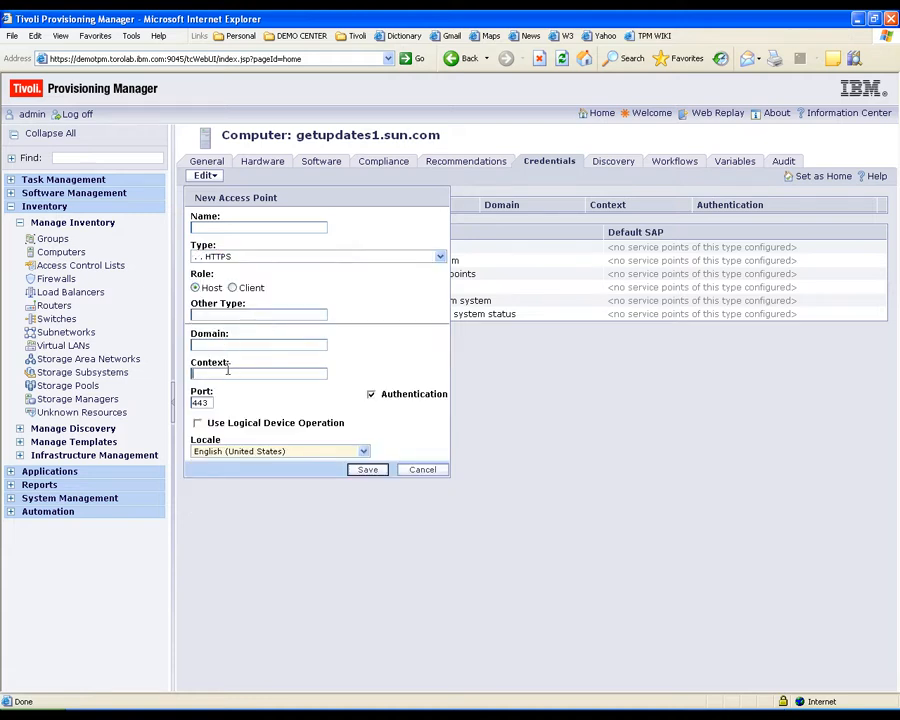
{"action": "type", "text": "Sun Update Connection"}
{"action": "left_click", "coordinate": [366, 472]}
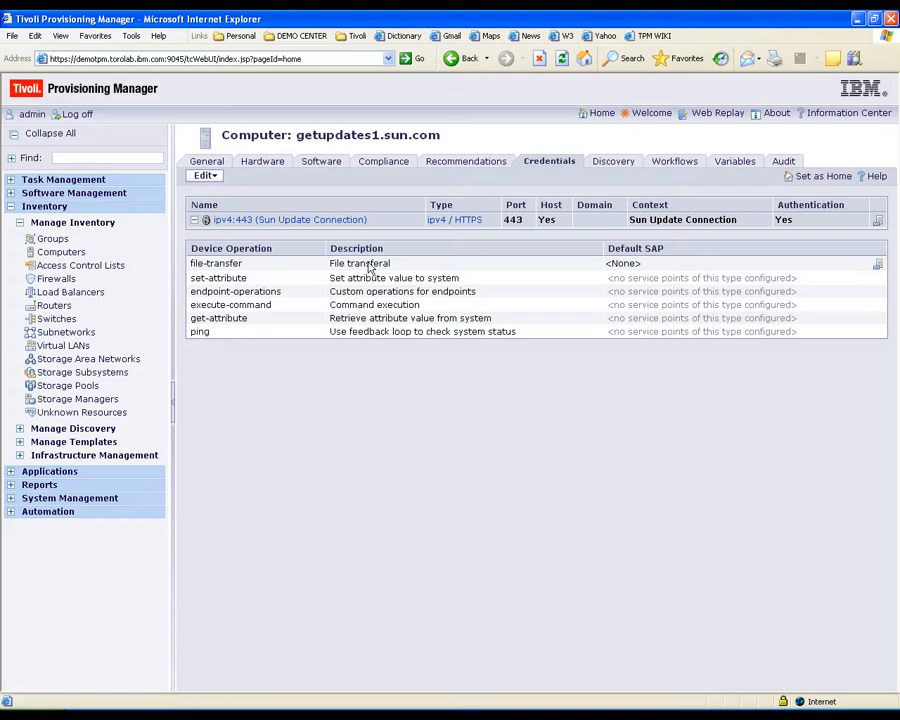
- Give the access point a password credential with search key 'Sun Key', the account username and password
{"action": "left_click", "coordinate": [877, 221]}
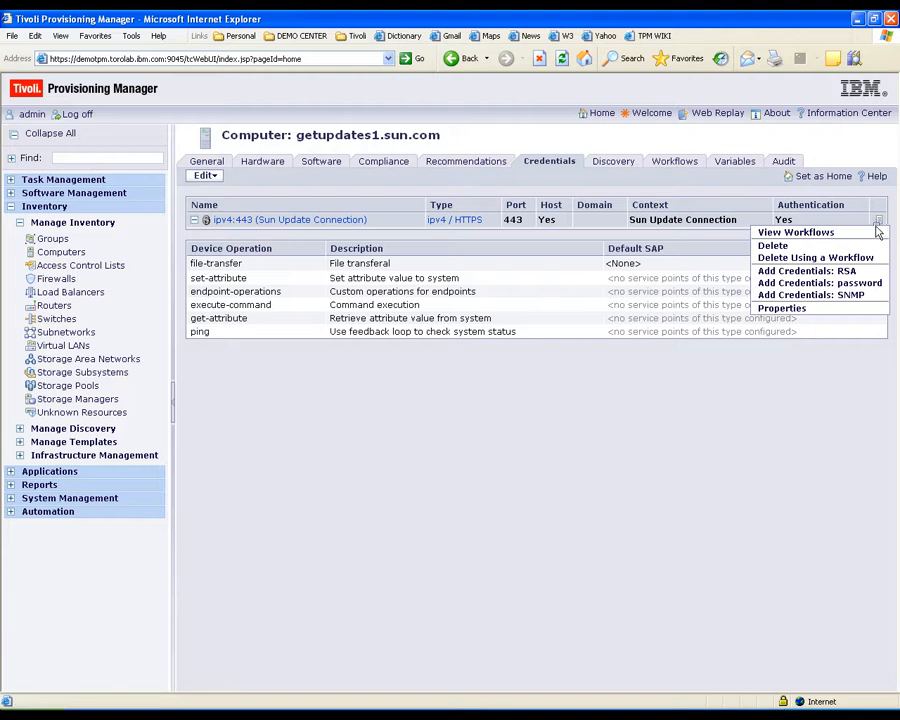
{"action": "left_click", "coordinate": [875, 284]}
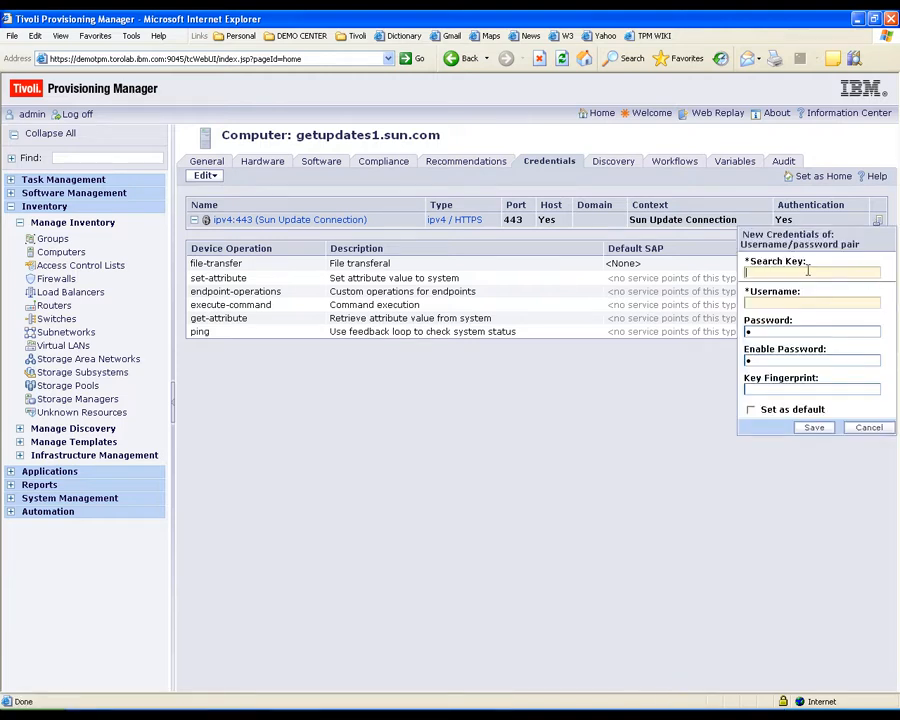
{"action": "type", "text": "Sun Key"}
{"action": "left_click", "coordinate": [767, 302]}
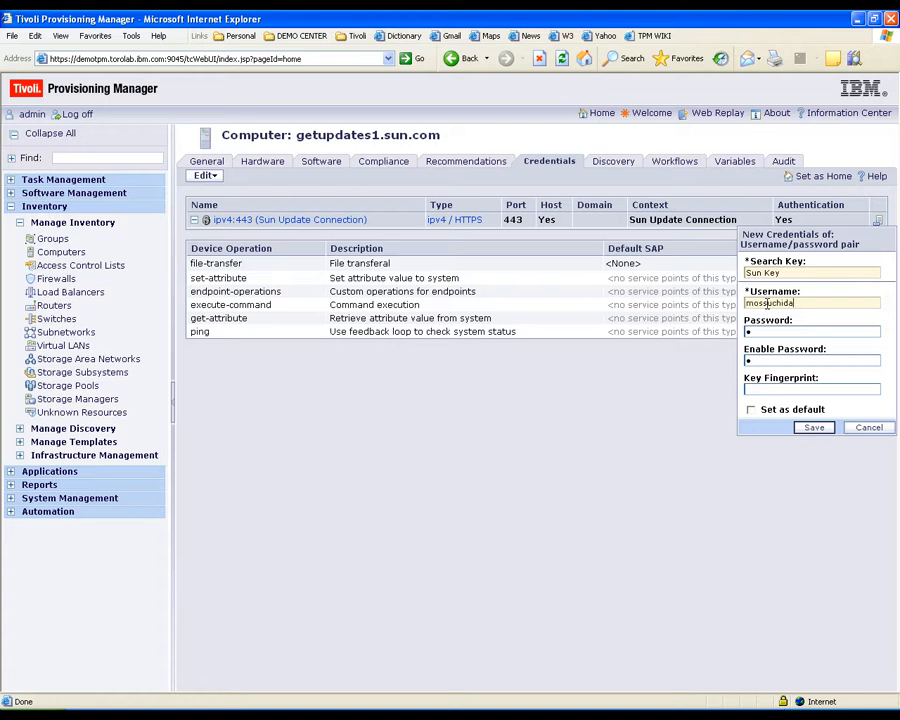
{"action": "double_click", "coordinate": [770, 331]}
{"action": "type", "text": "•••••••••"}
{"action": "left_click", "coordinate": [812, 428]}
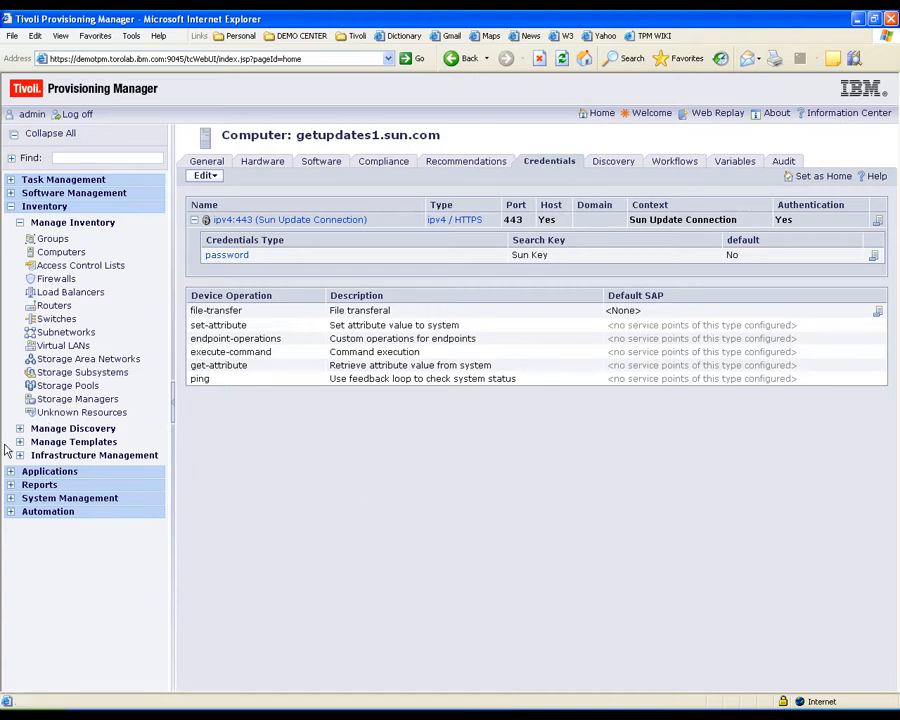
{"action": "left_click", "coordinate": [86, 499]}
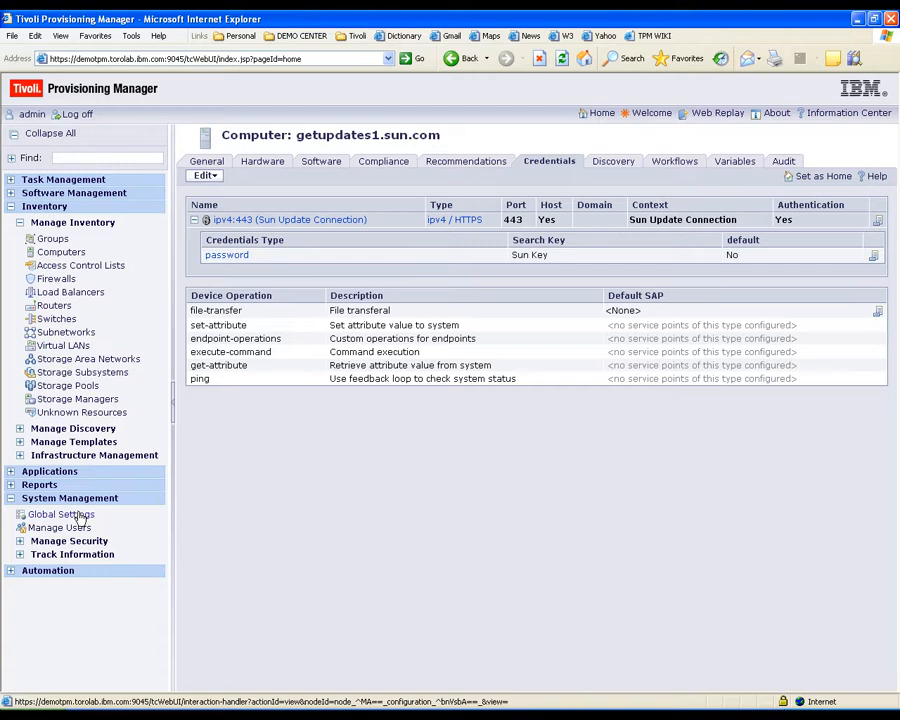
- Page through Global Settings variables to Sun.patchpro.patch.source, set to getupdates1.sun.com
{"action": "left_click", "coordinate": [60, 515]}
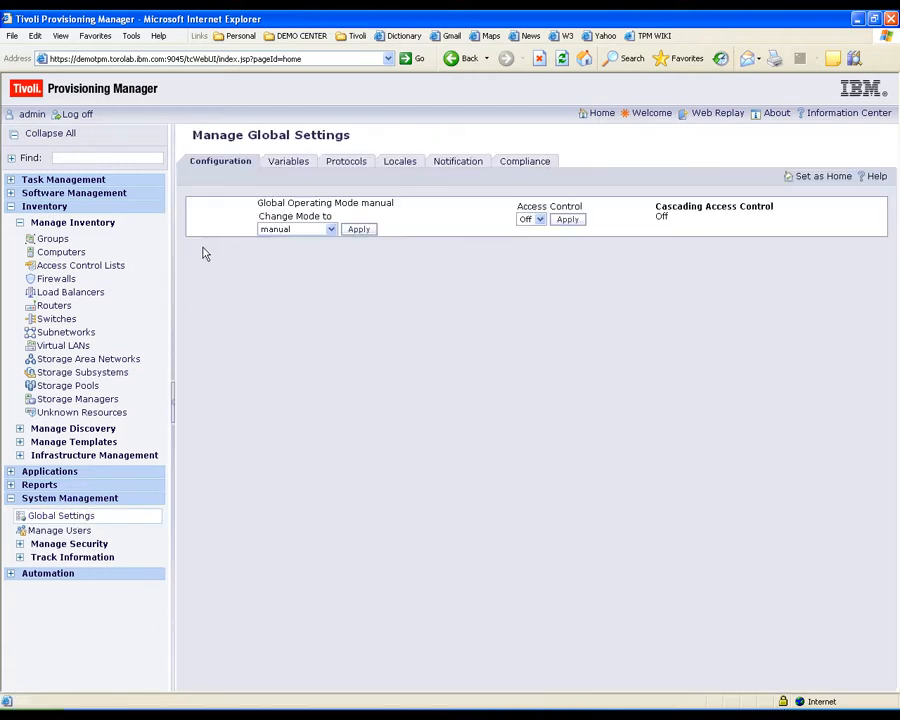
{"action": "left_click", "coordinate": [291, 168]}
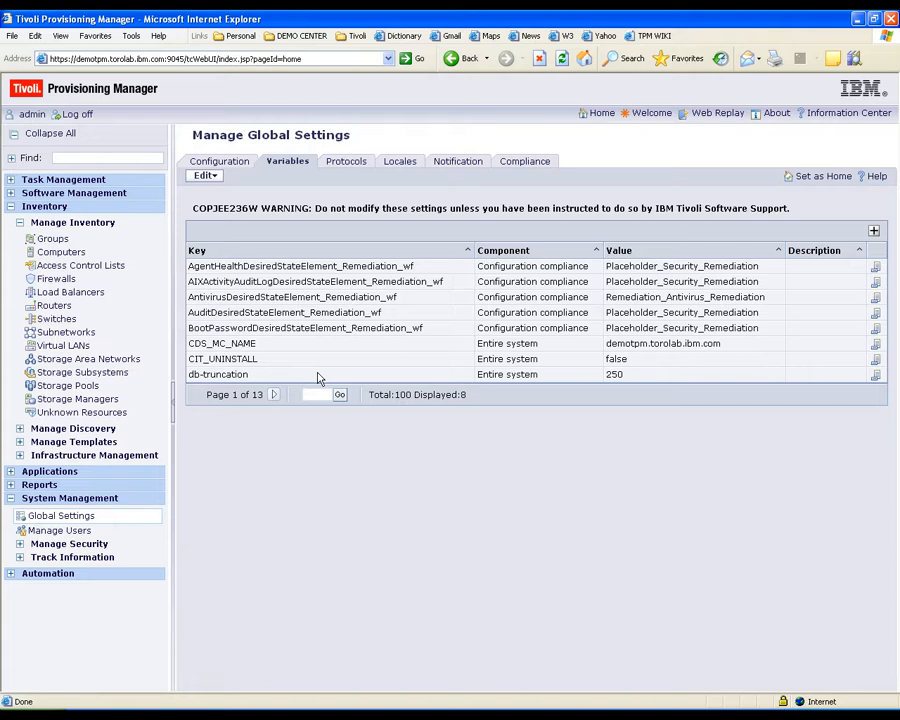
{"action": "left_click", "coordinate": [275, 396]}
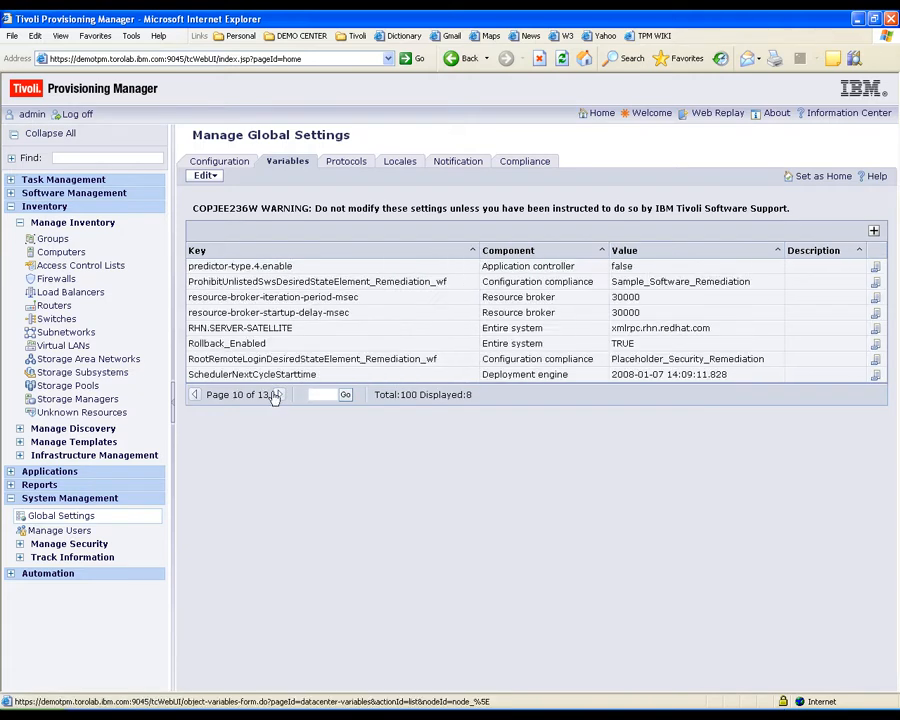
{"action": "left_click", "coordinate": [275, 396]}
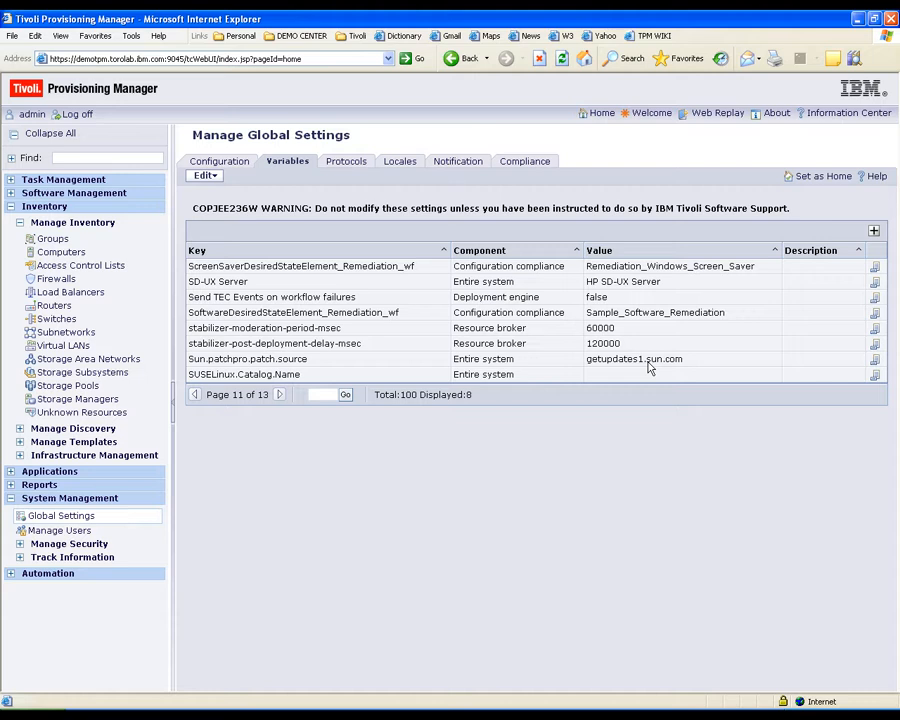
- Run the Register Solaris Endpoints task from Favorite Tasks
{"action": "left_click", "coordinate": [92, 180]}
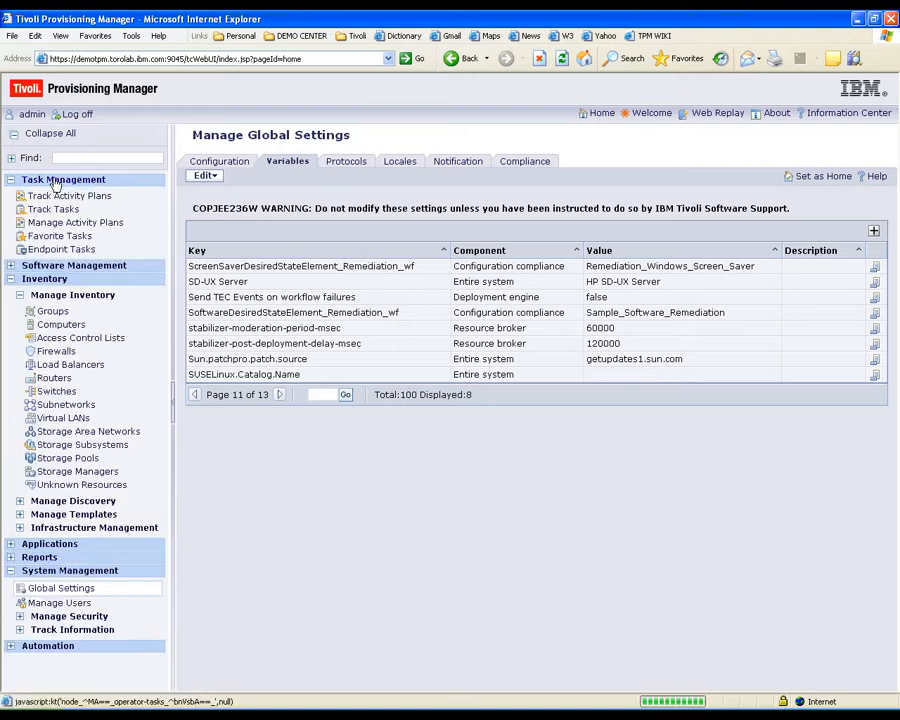
{"action": "left_click", "coordinate": [64, 236]}
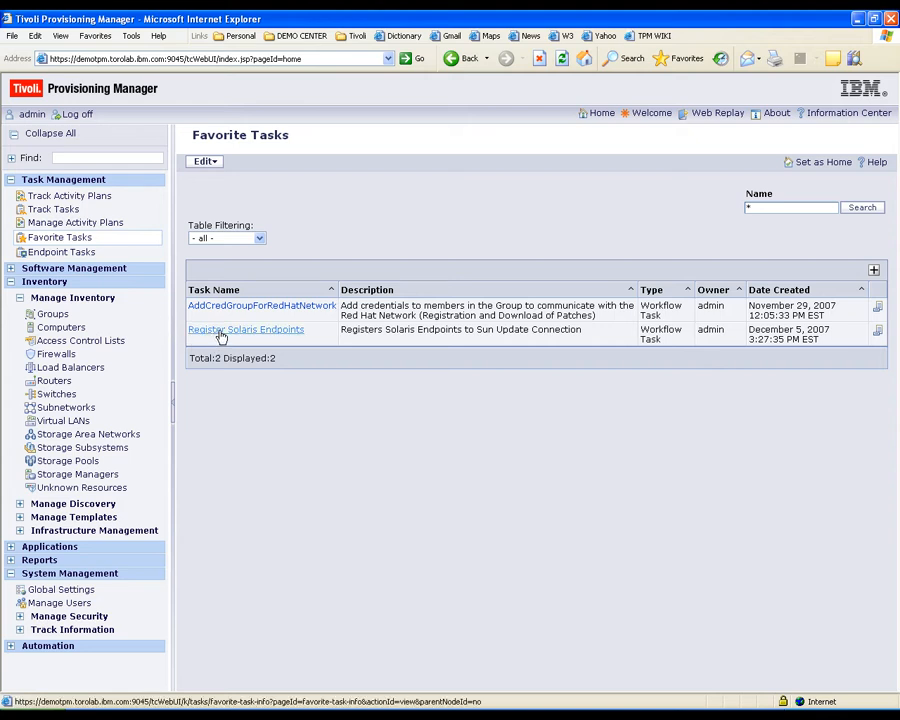
{"action": "left_click", "coordinate": [877, 331]}
{"action": "left_click", "coordinate": [872, 342]}
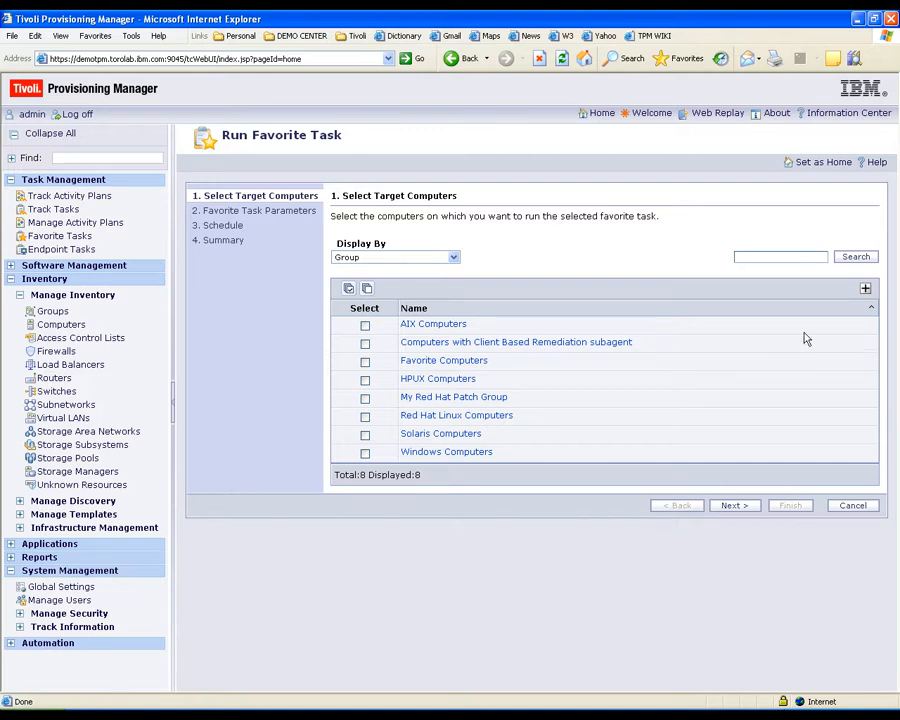
- Target tgv.torolab.ibm.com by computer and submit the task to run now
{"action": "left_click", "coordinate": [421, 258]}
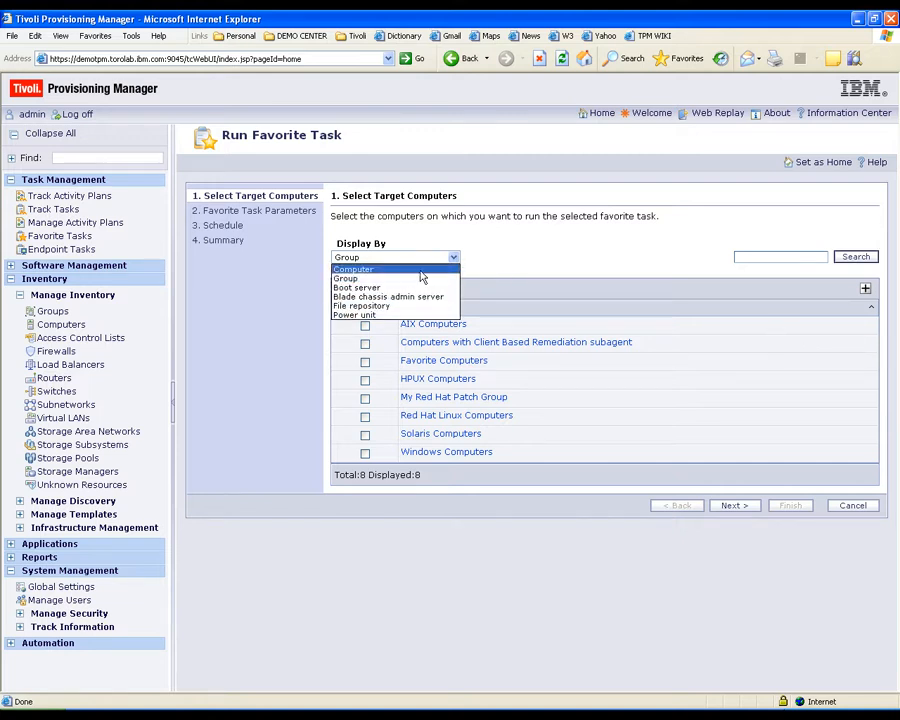
{"action": "left_click", "coordinate": [421, 270]}
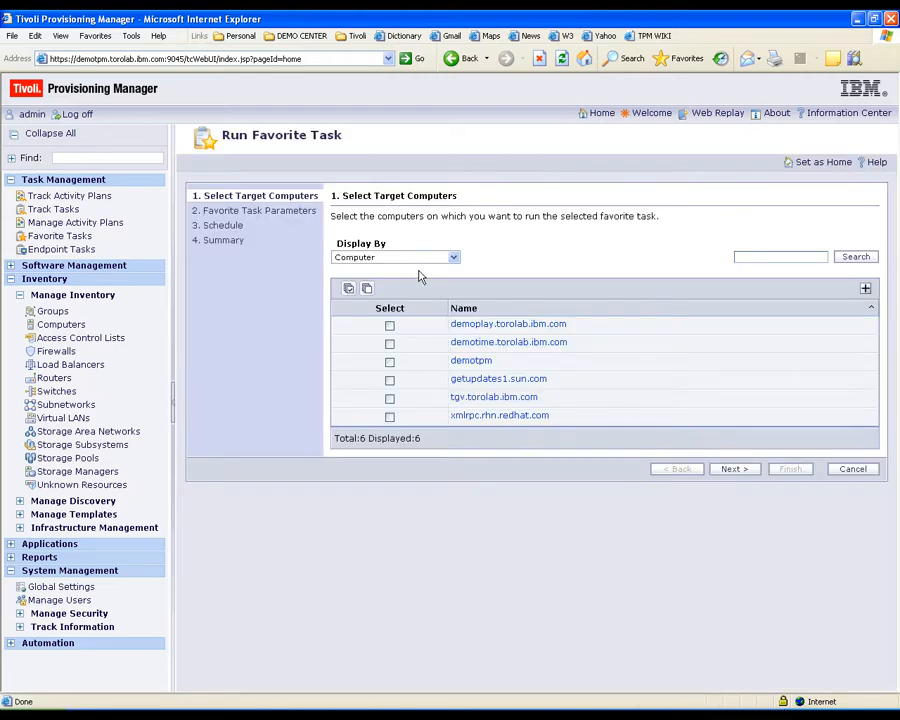
{"action": "left_click", "coordinate": [389, 398]}
{"action": "left_click", "coordinate": [389, 399]}
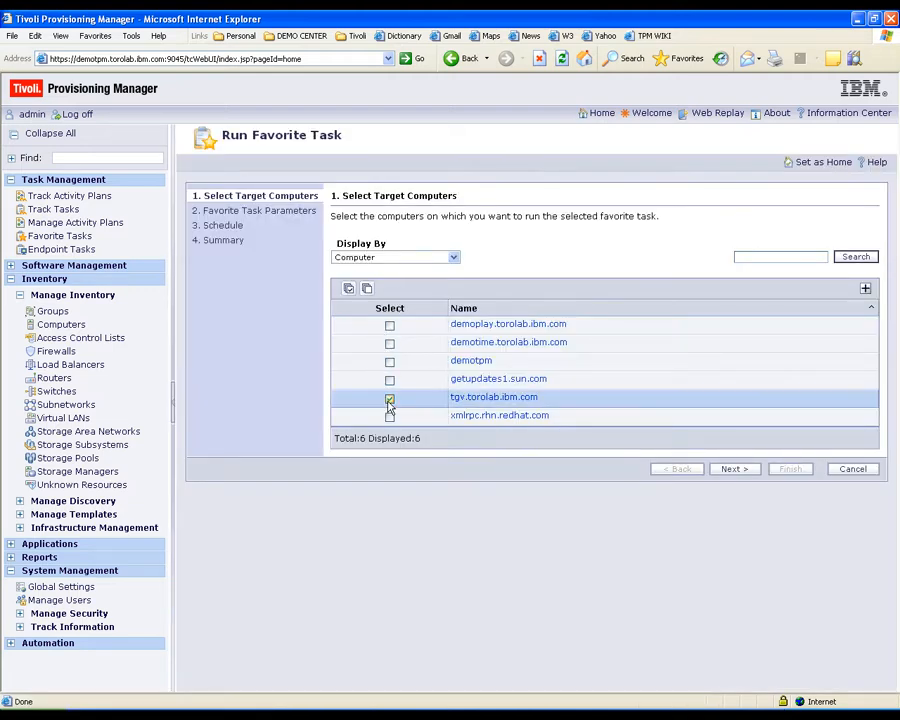
{"action": "left_click", "coordinate": [724, 474]}
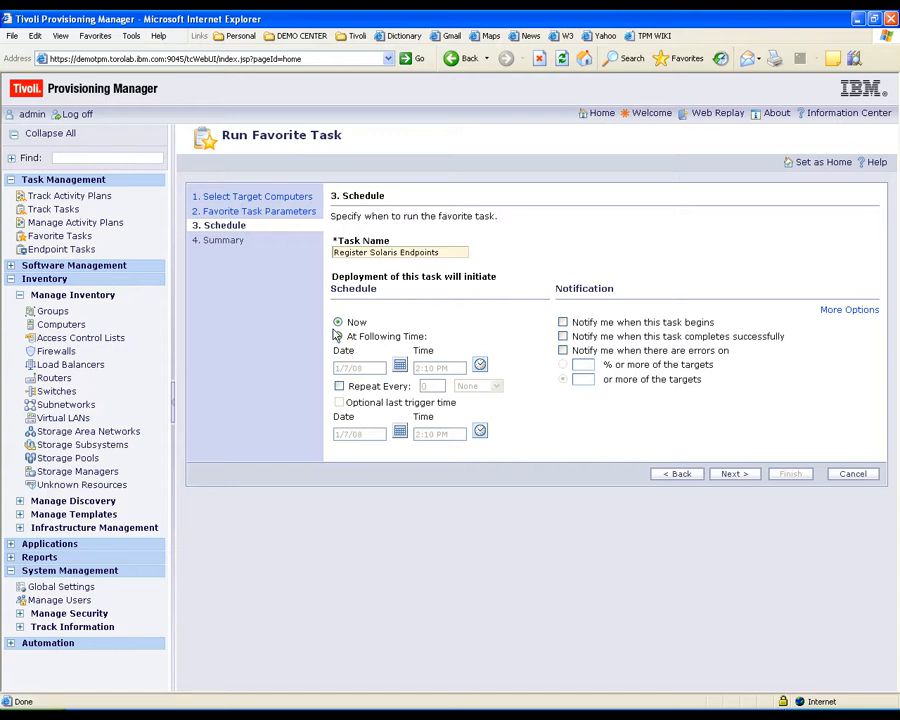
{"action": "left_click", "coordinate": [733, 474]}
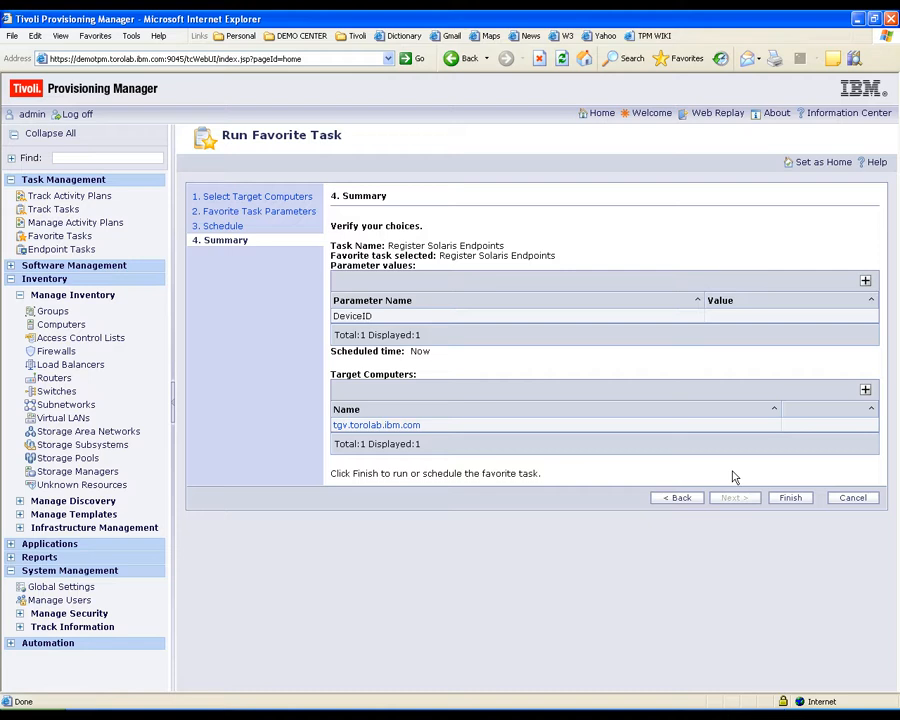
{"action": "left_click", "coordinate": [786, 500]}
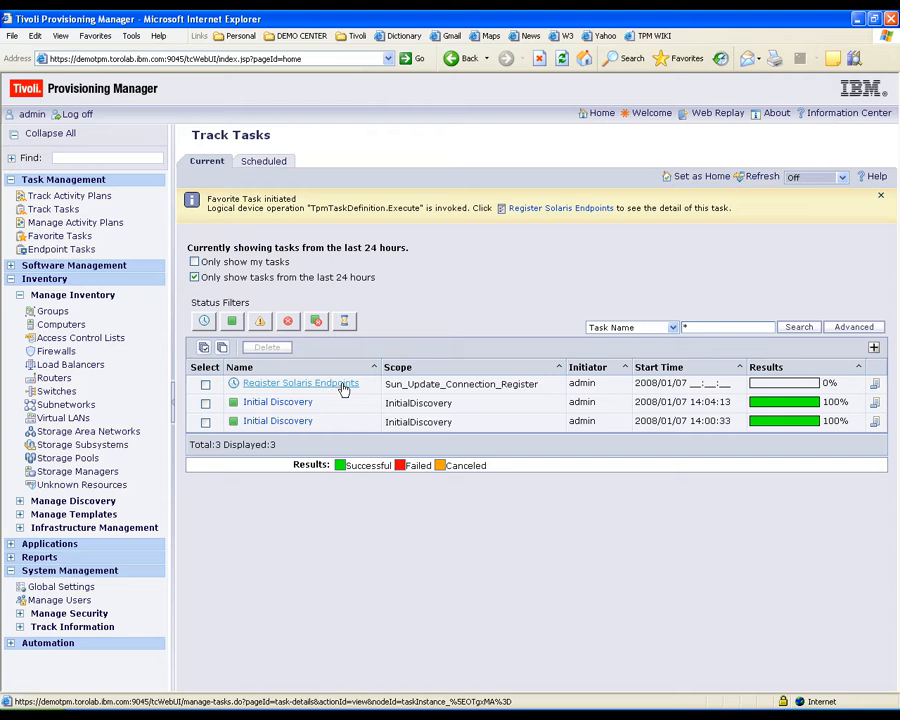
- Refresh Track Tasks until Register Solaris Endpoints shows 100%, then list managed computers
{"action": "left_click", "coordinate": [764, 181]}
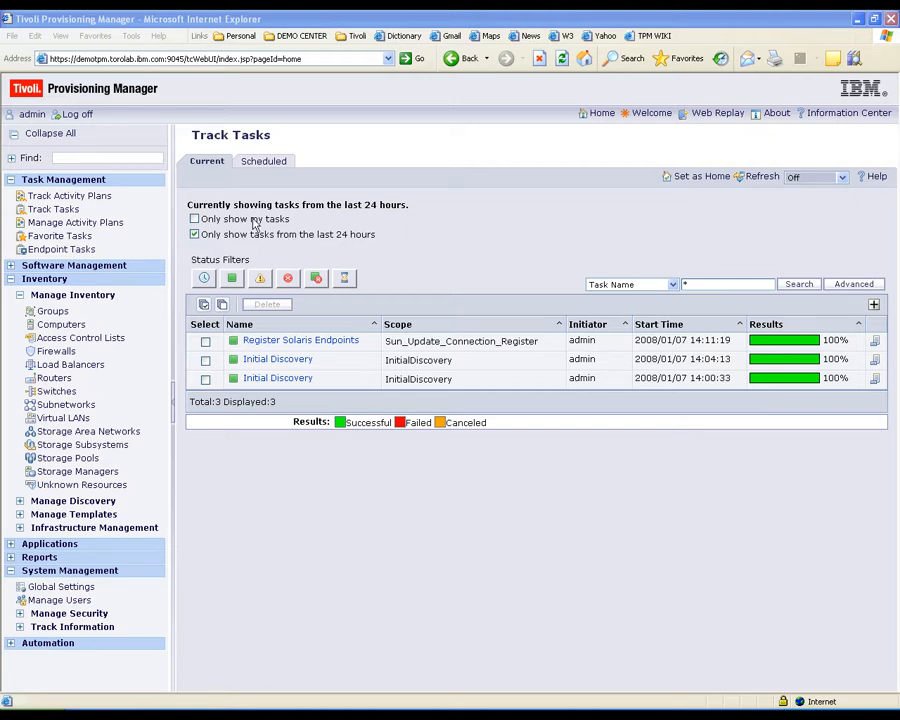
{"action": "left_click", "coordinate": [63, 330]}
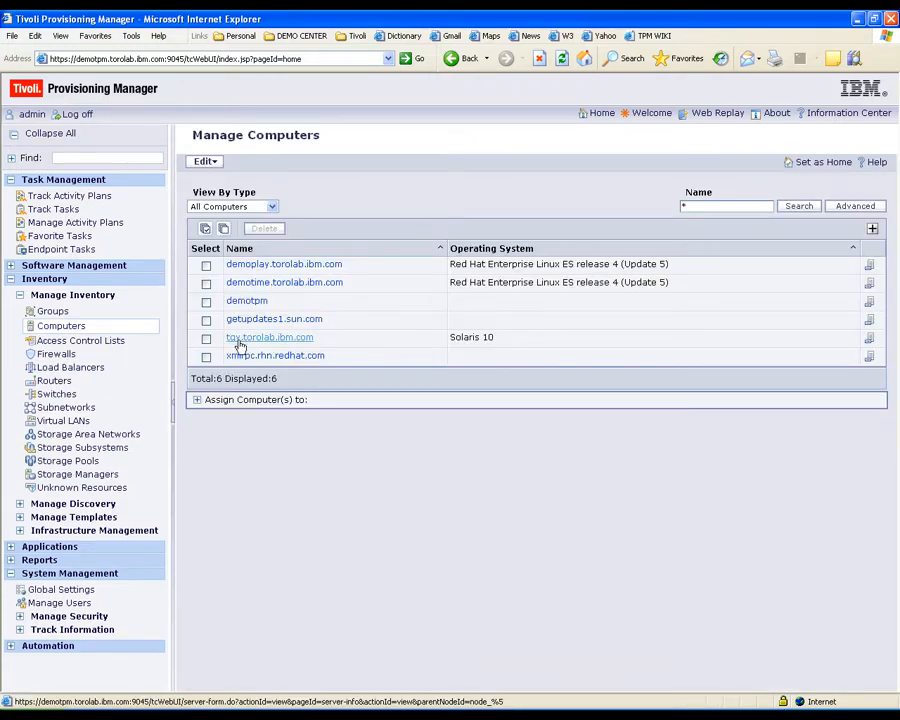
- Add the OS Patches and Updates check on tgv.torolab.ibm.com's Compliance tab
{"action": "left_click", "coordinate": [239, 339]}
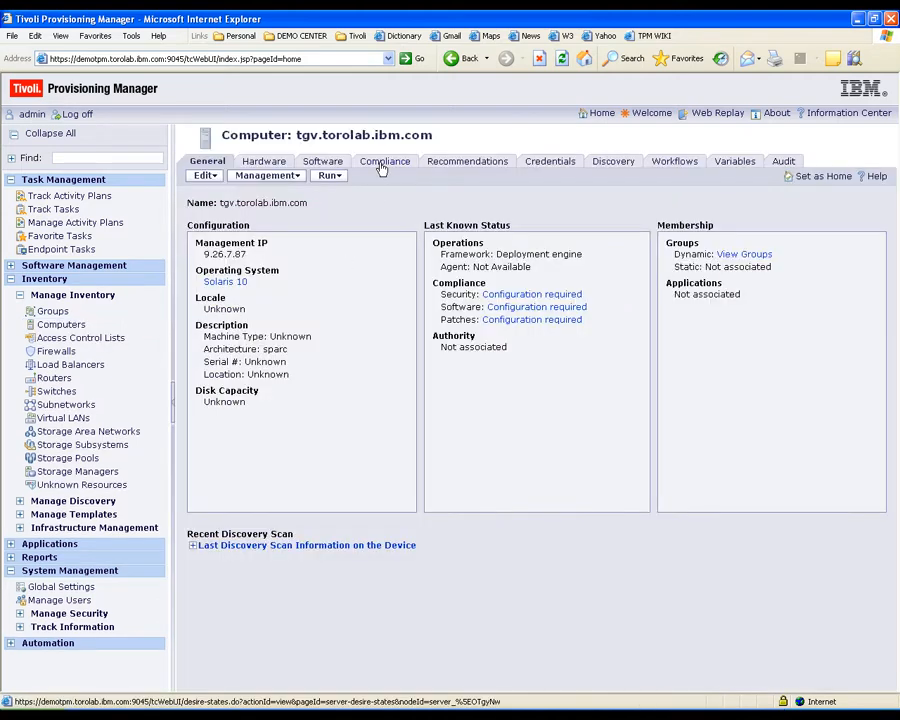
{"action": "left_click", "coordinate": [381, 169]}
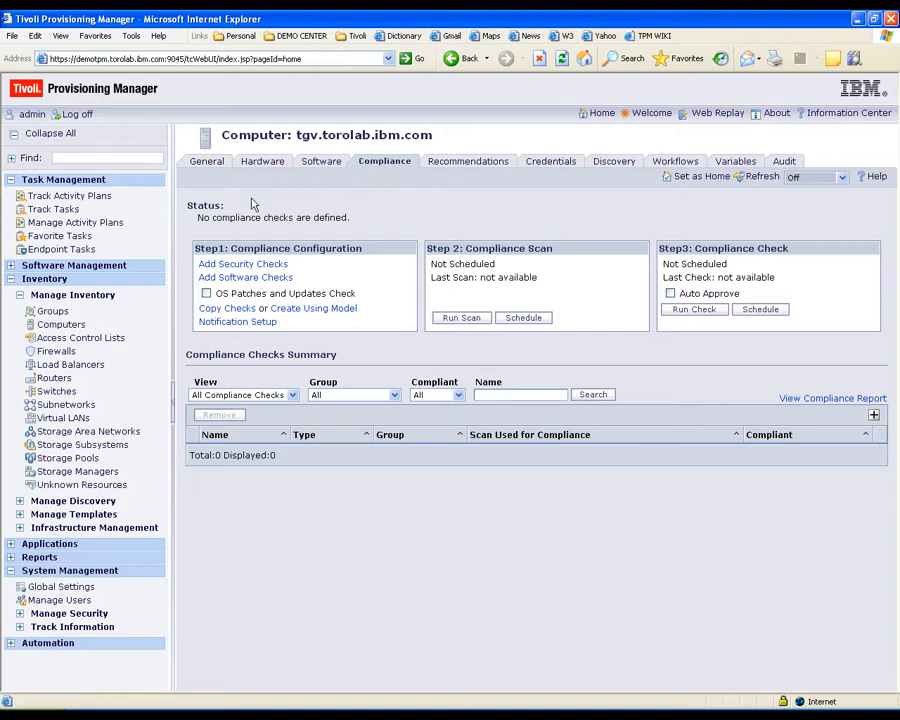
{"action": "left_click", "coordinate": [205, 294]}
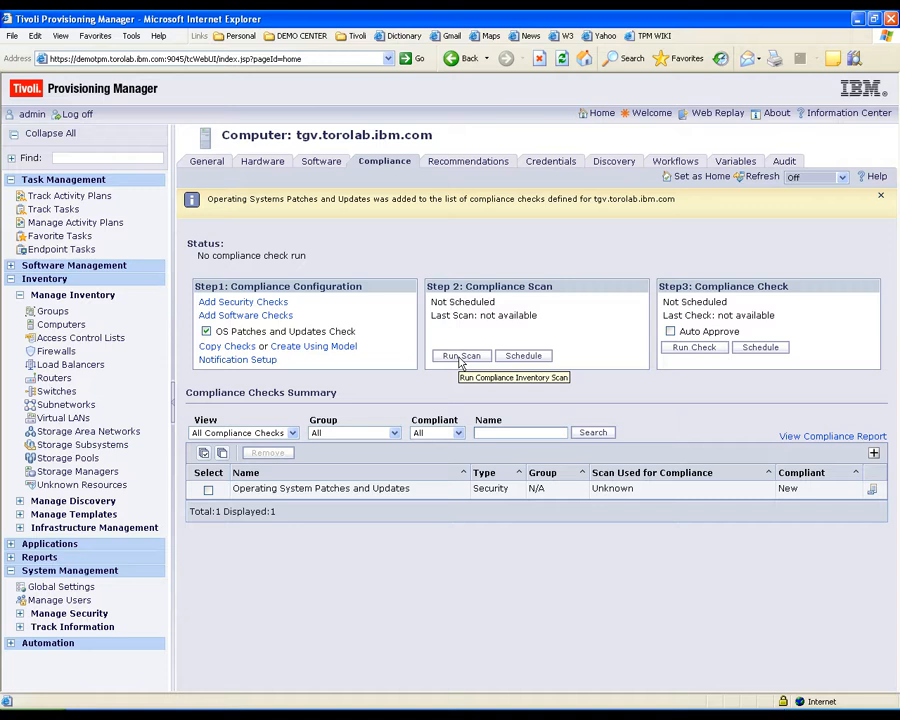
- Run a compliance inventory scan on tgv.torolab.ibm.com, confirm the task Succeeded, and return to the computer
{"action": "left_click", "coordinate": [461, 356]}
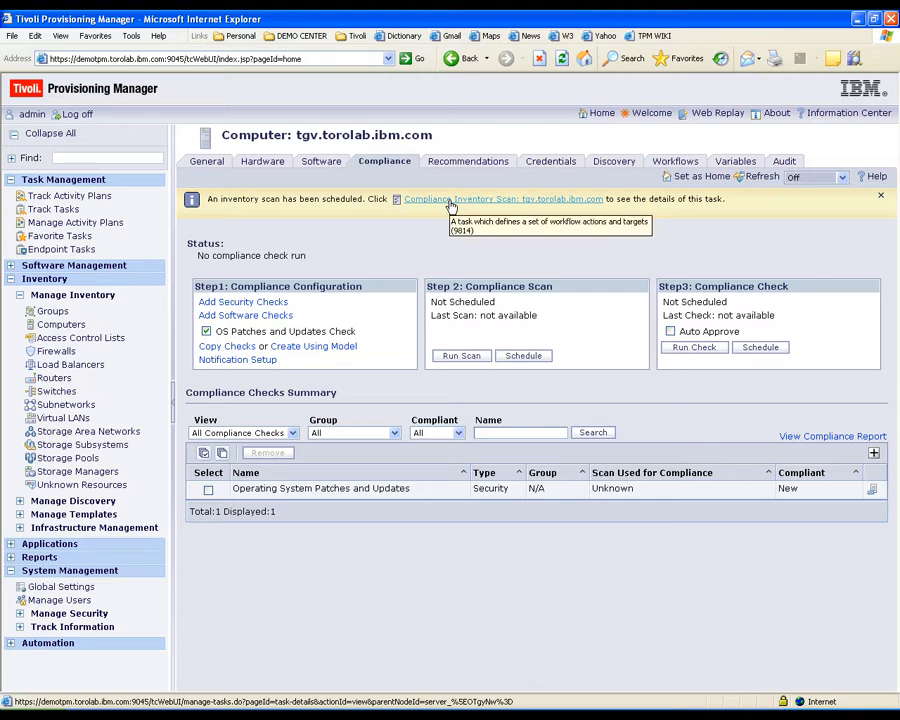
{"action": "left_click", "coordinate": [451, 203]}
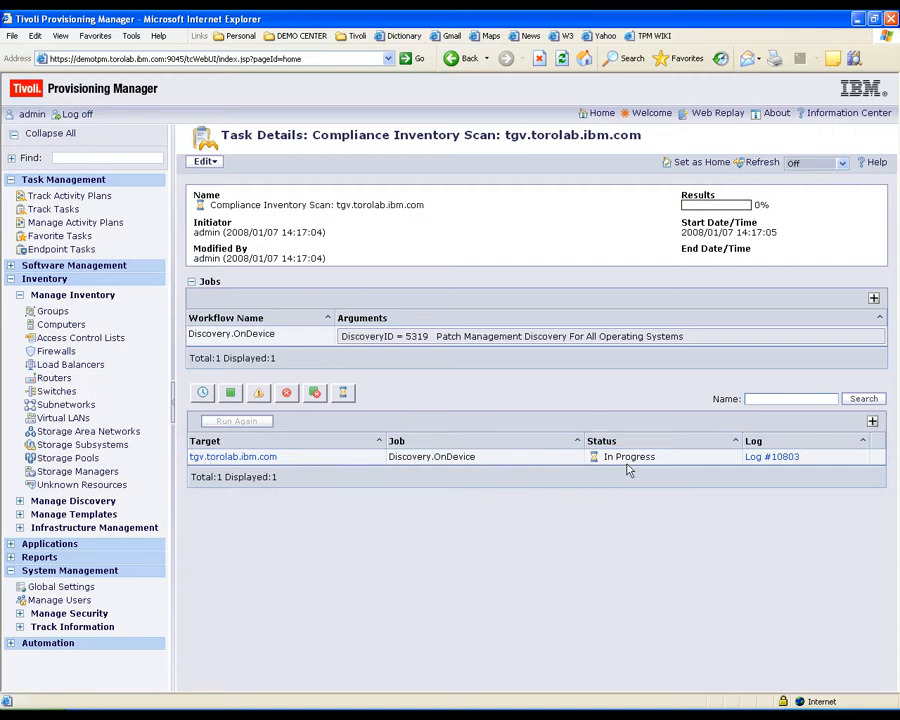
{"action": "left_click", "coordinate": [770, 457]}
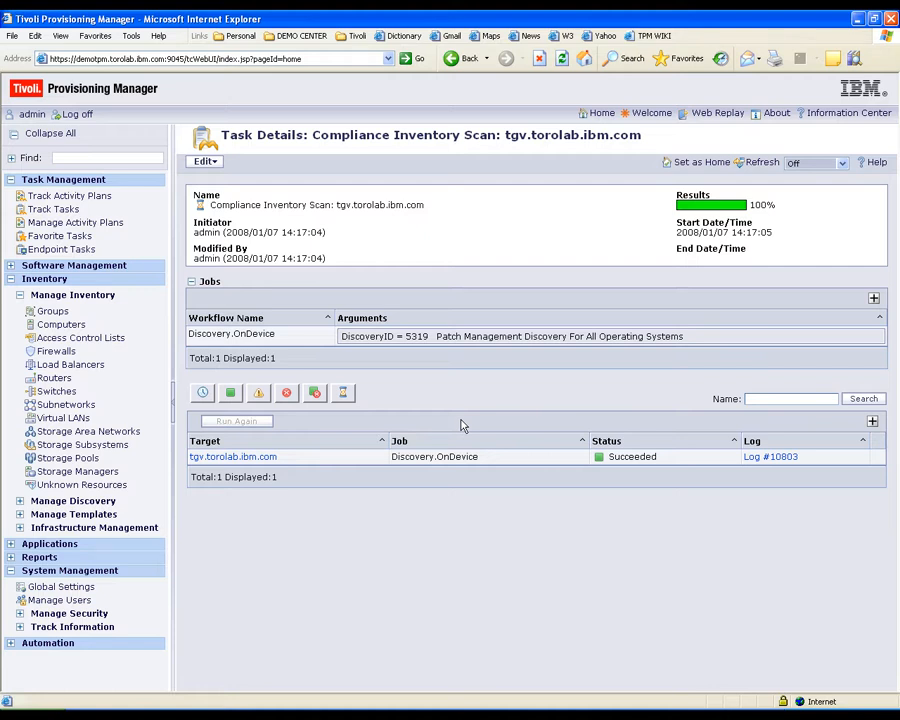
{"action": "left_click", "coordinate": [255, 458]}
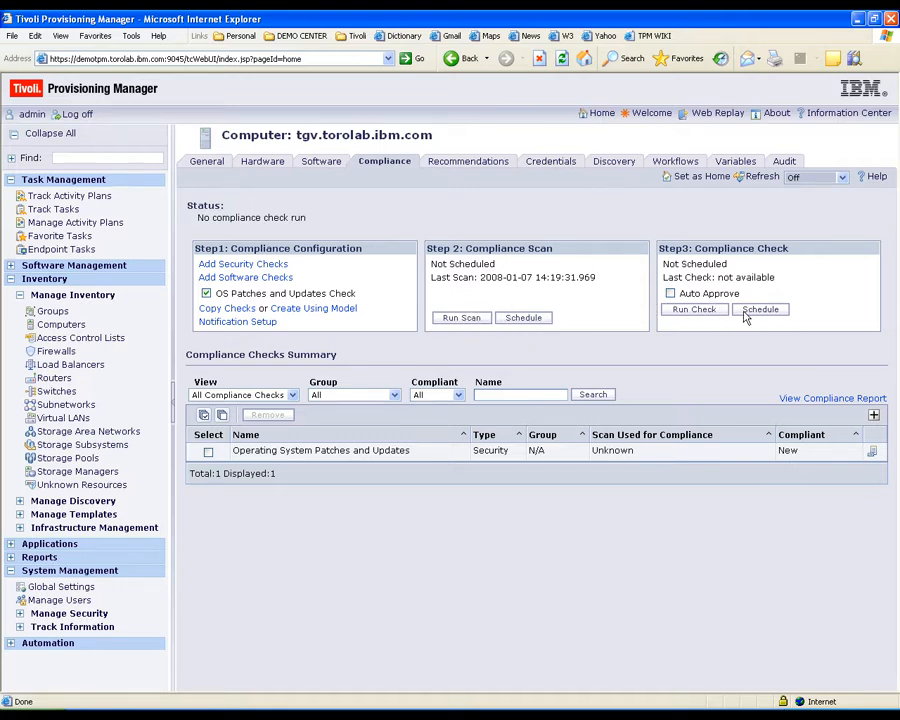
- Run a compliance check on tgv.torolab.ibm.com and return to find it Not Compliant for OS patches
{"action": "left_click", "coordinate": [682, 312]}
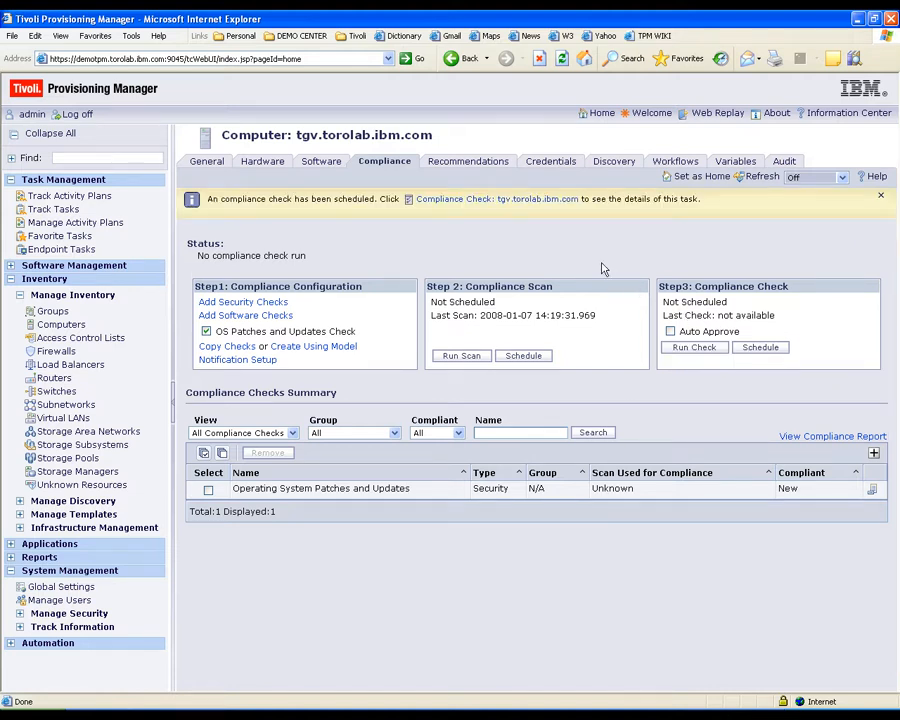
{"action": "left_click", "coordinate": [493, 200]}
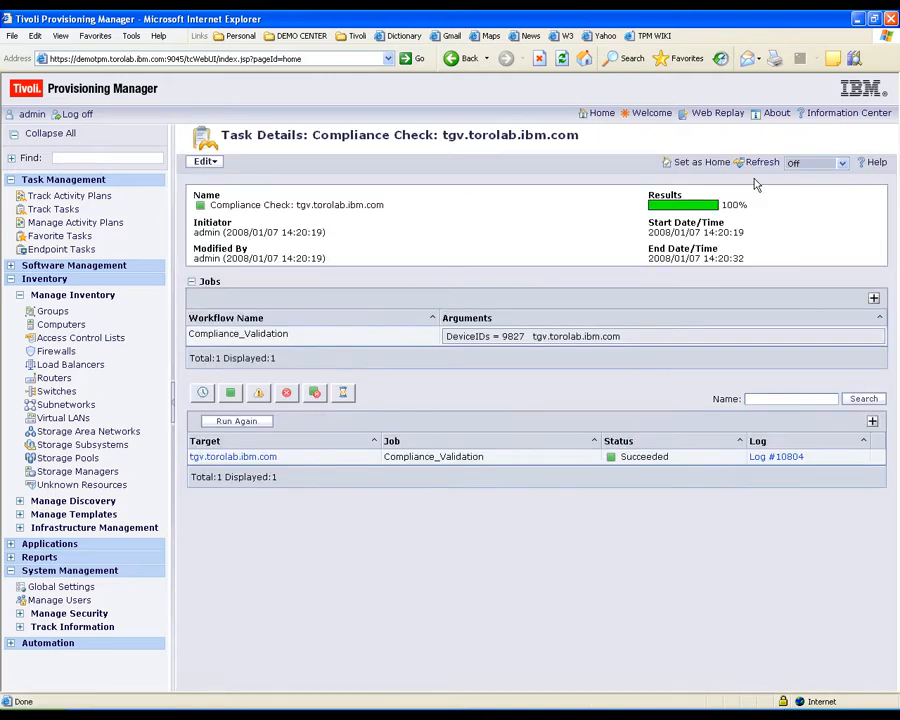
{"action": "left_click", "coordinate": [246, 458]}
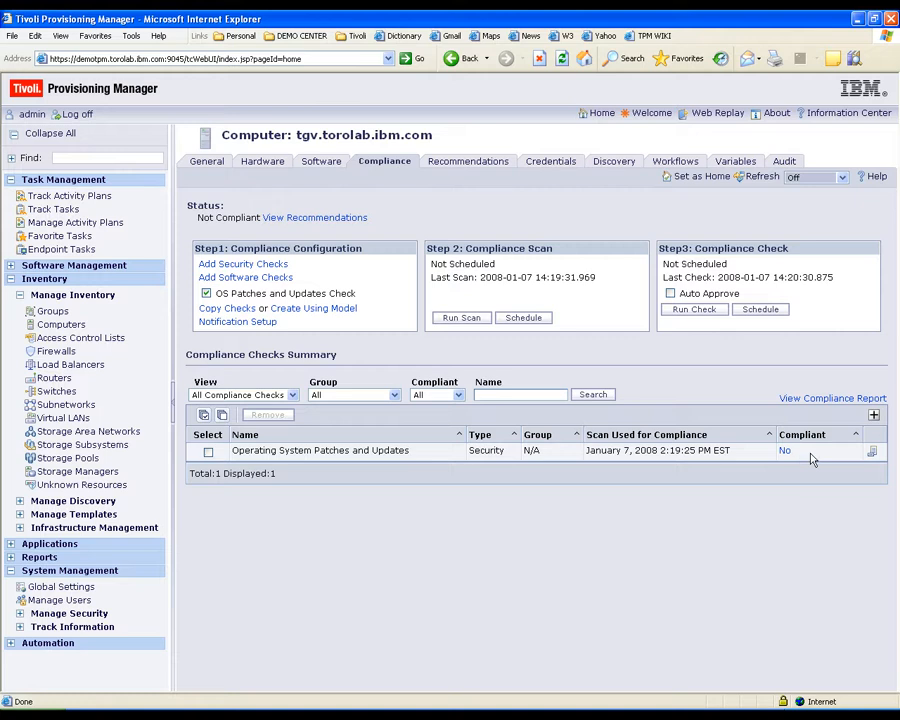
{"action": "left_click", "coordinate": [874, 454]}
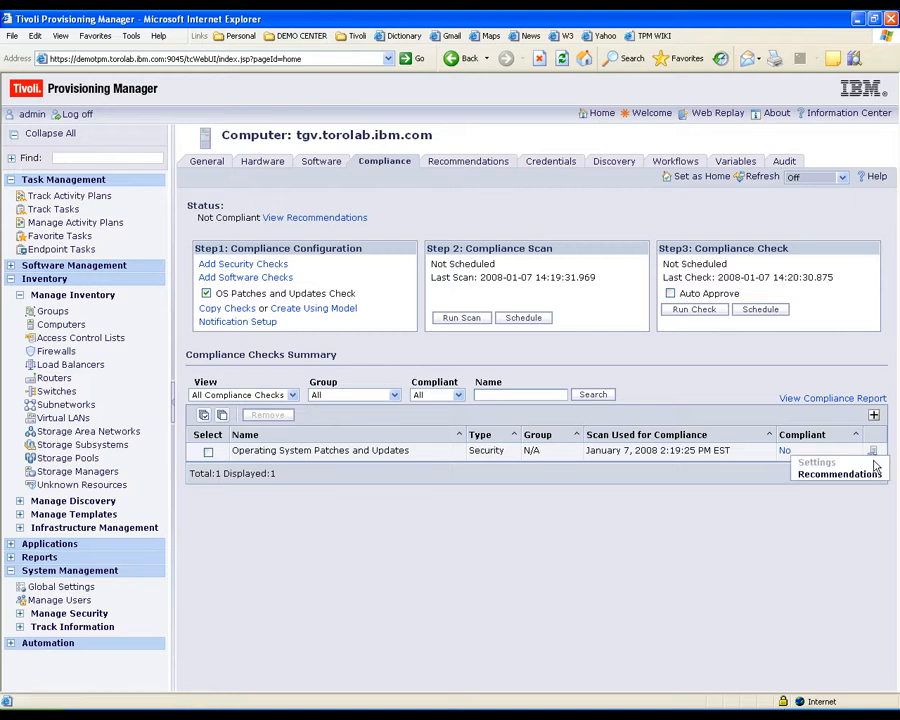
- Show Recommendations for the OS Patches and Updates check and review systems missing the JavaSE patch
{"action": "left_click", "coordinate": [869, 476]}
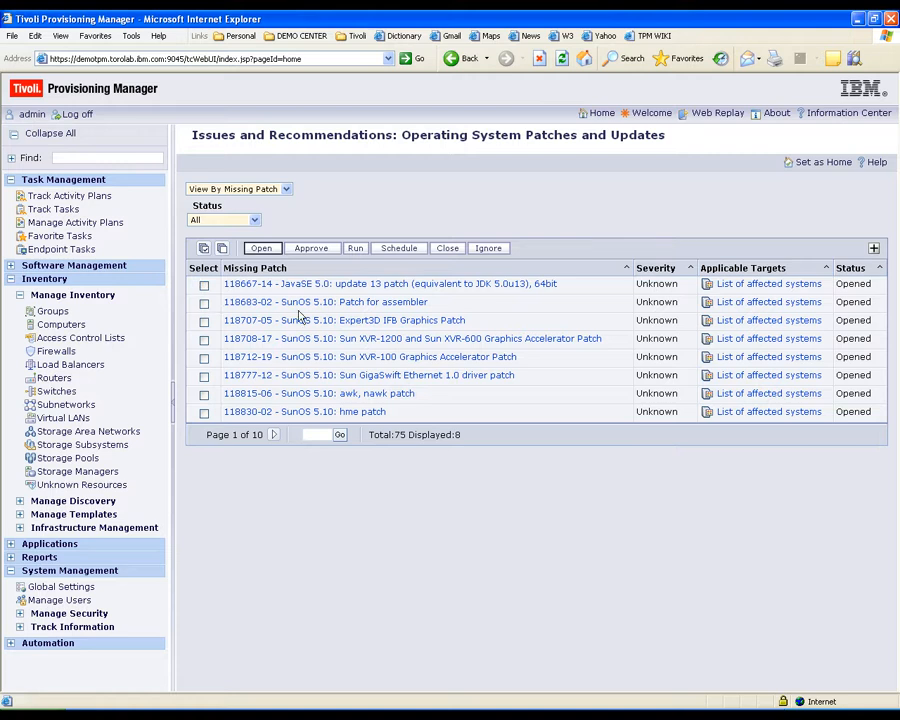
{"action": "left_click", "coordinate": [749, 286]}
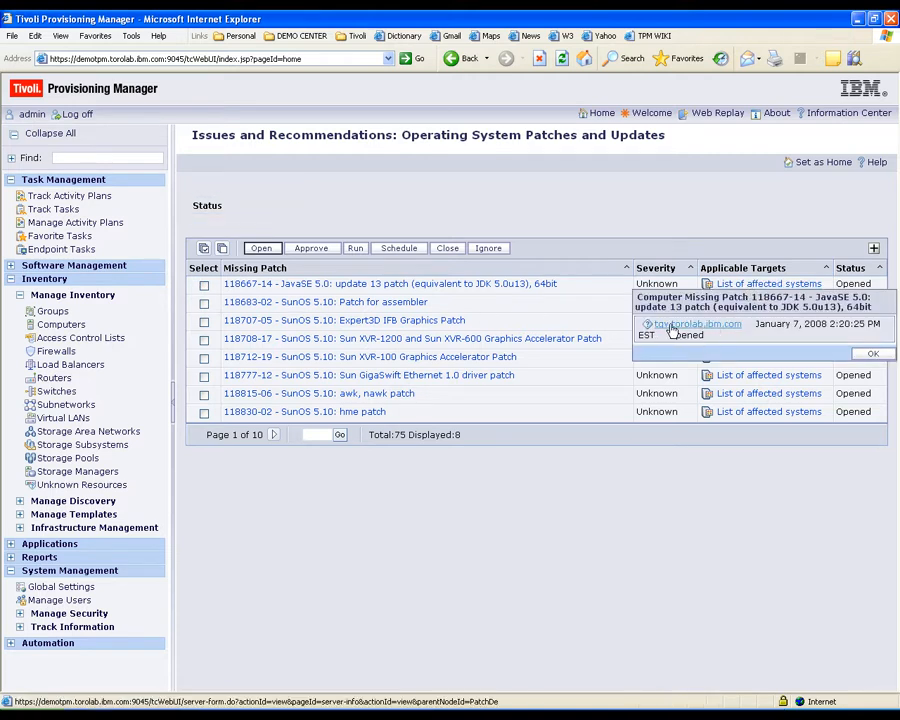
{"action": "left_click", "coordinate": [870, 355]}
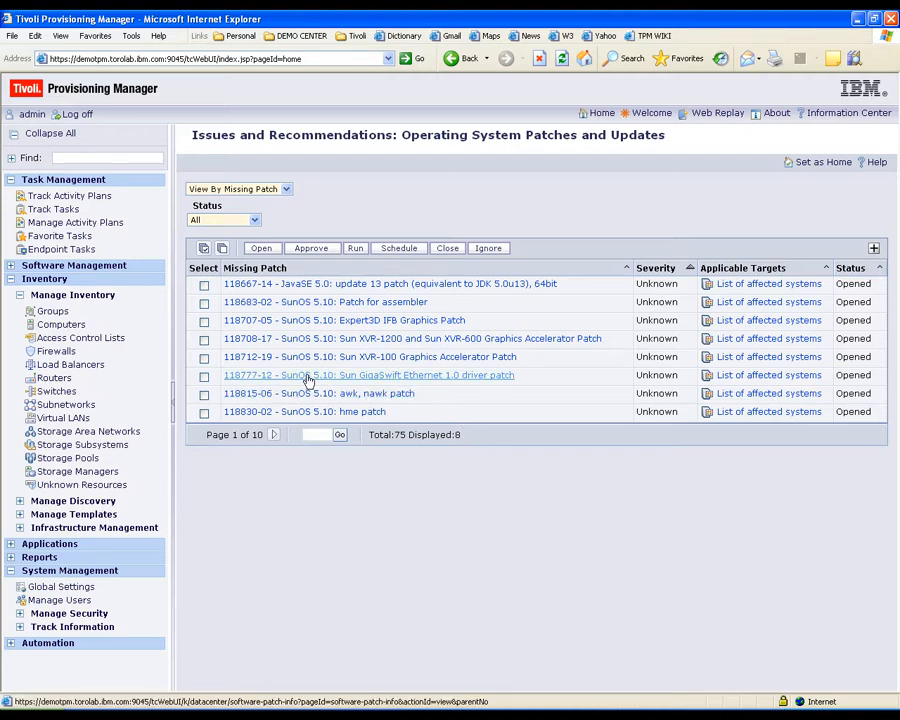
- Approve and install the JavaSE 5.0 update 13 patch, confirming the Compliance Remediation task succeeded
{"action": "left_click", "coordinate": [204, 287]}
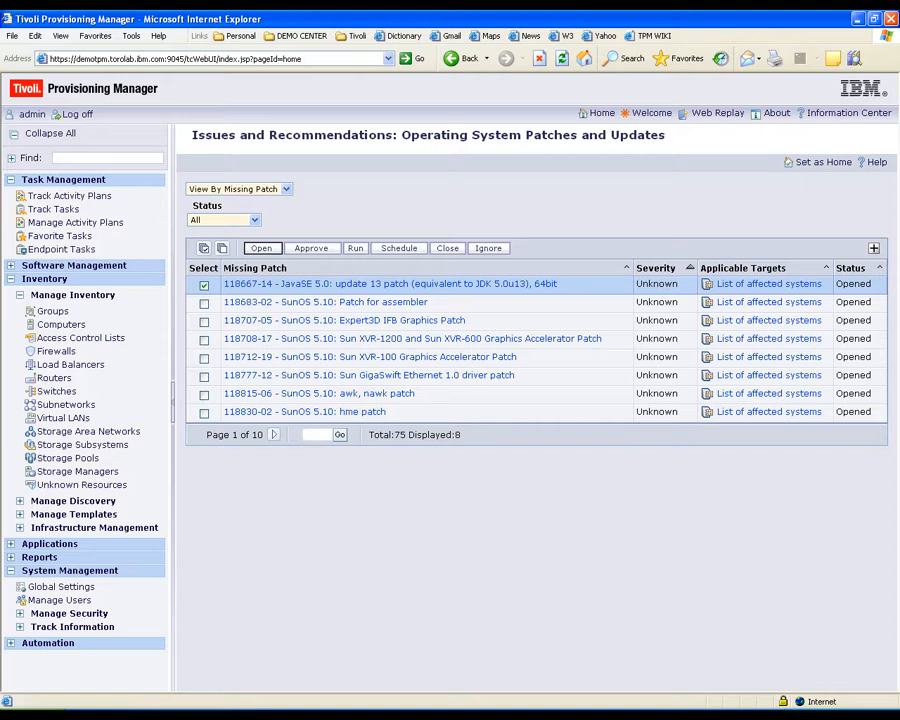
{"action": "left_click", "coordinate": [311, 249]}
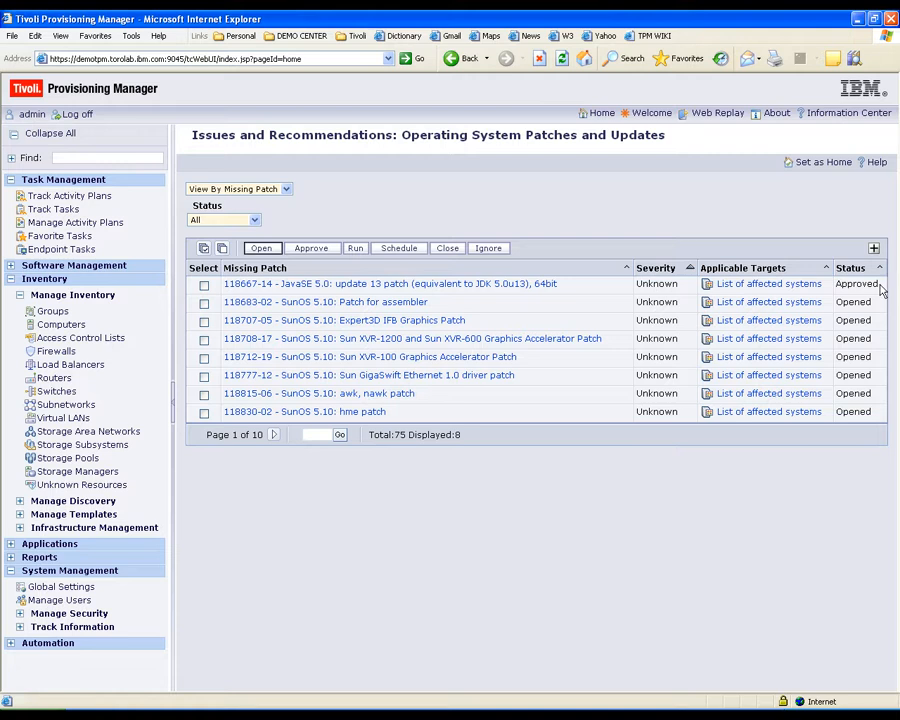
{"action": "left_click", "coordinate": [204, 285]}
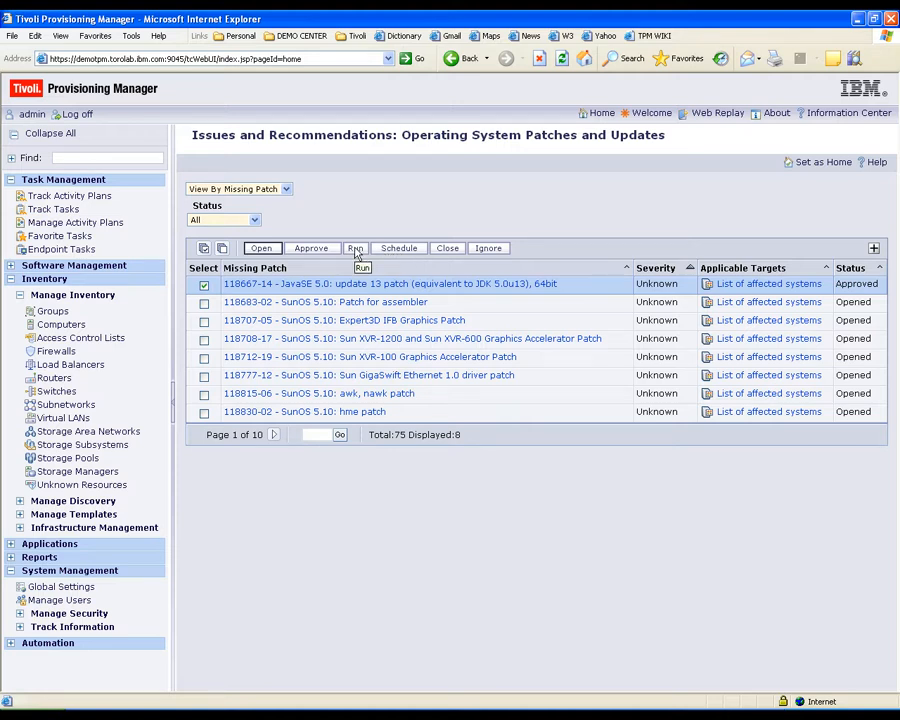
{"action": "left_click", "coordinate": [355, 249]}
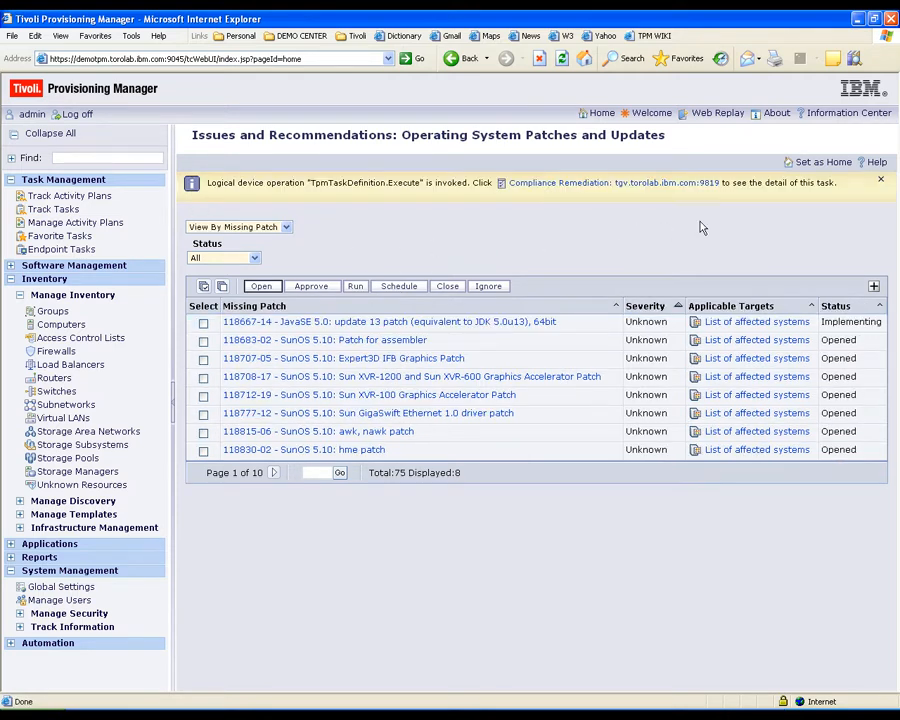
{"action": "left_click", "coordinate": [578, 185]}
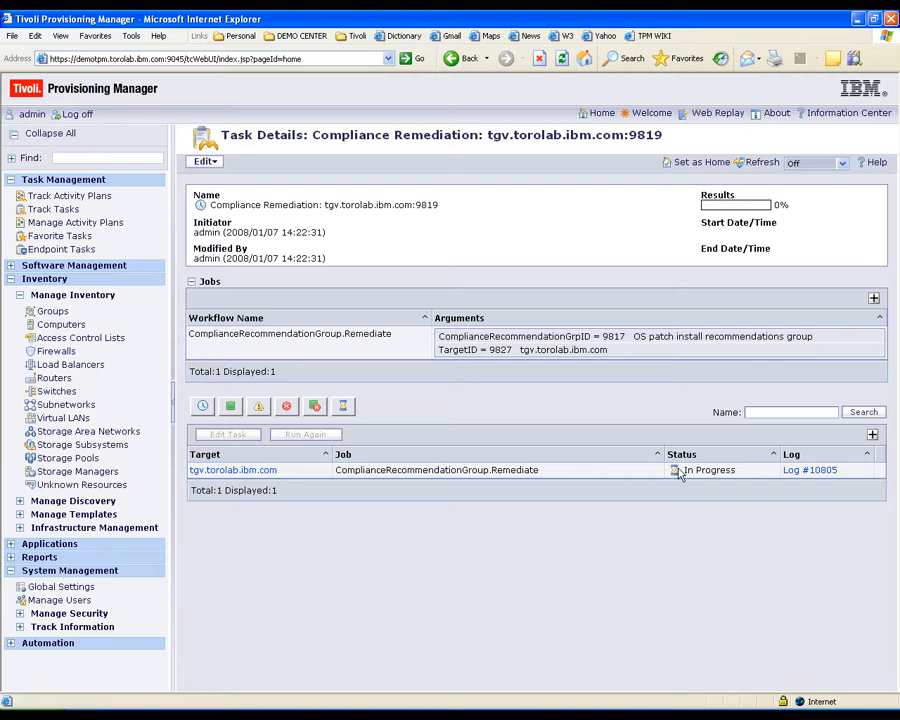
{"action": "left_click", "coordinate": [768, 165]}
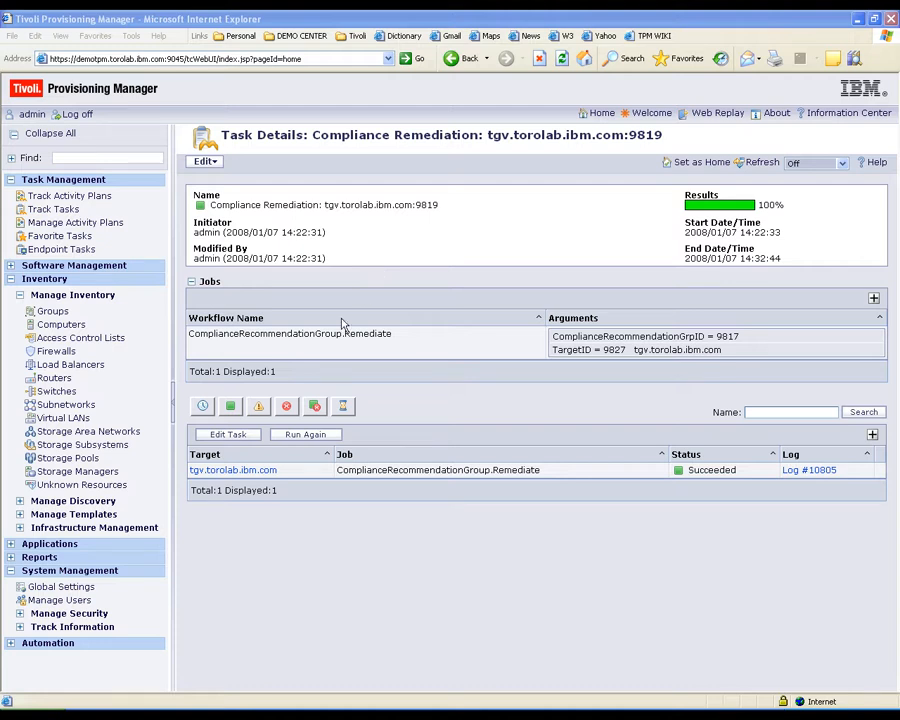
{"action": "left_click", "coordinate": [241, 470]}
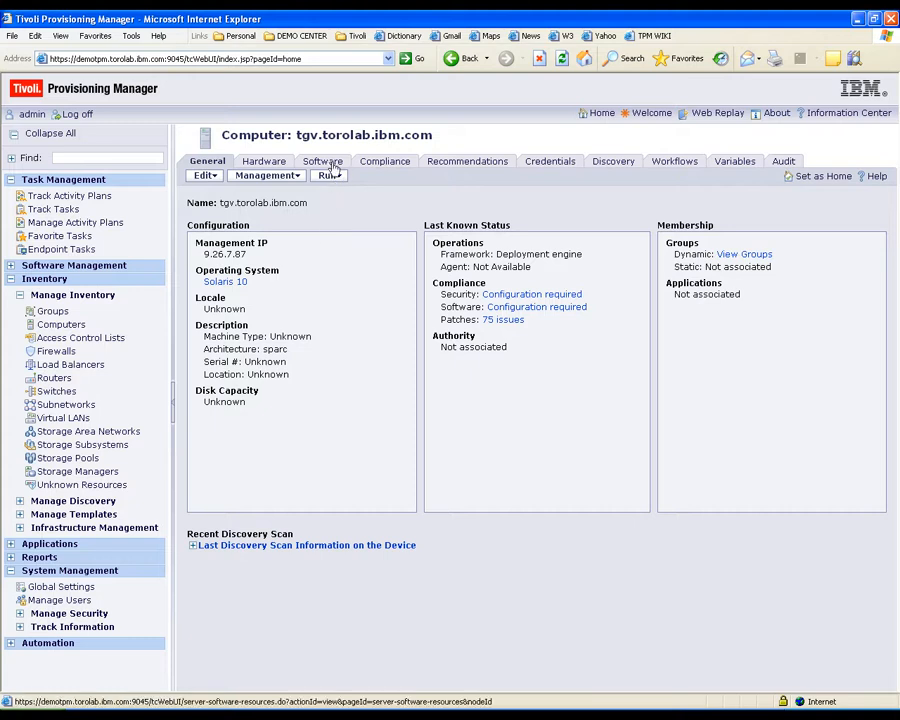
- List the computer's installed patches, showing 118667-14, then go back to its Compliance page
{"action": "left_click", "coordinate": [328, 162]}
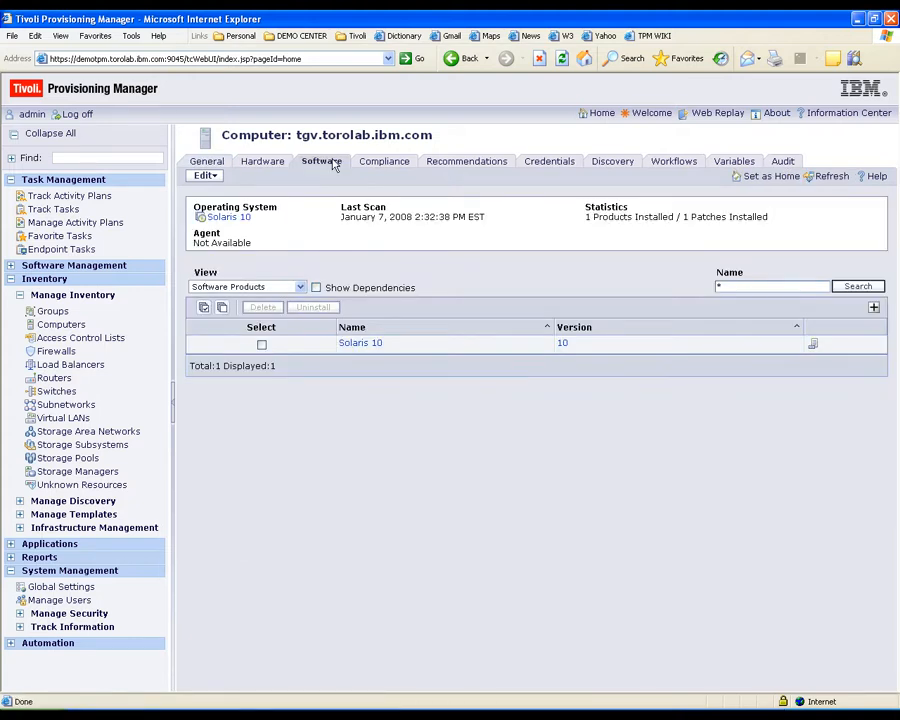
{"action": "left_click", "coordinate": [284, 288]}
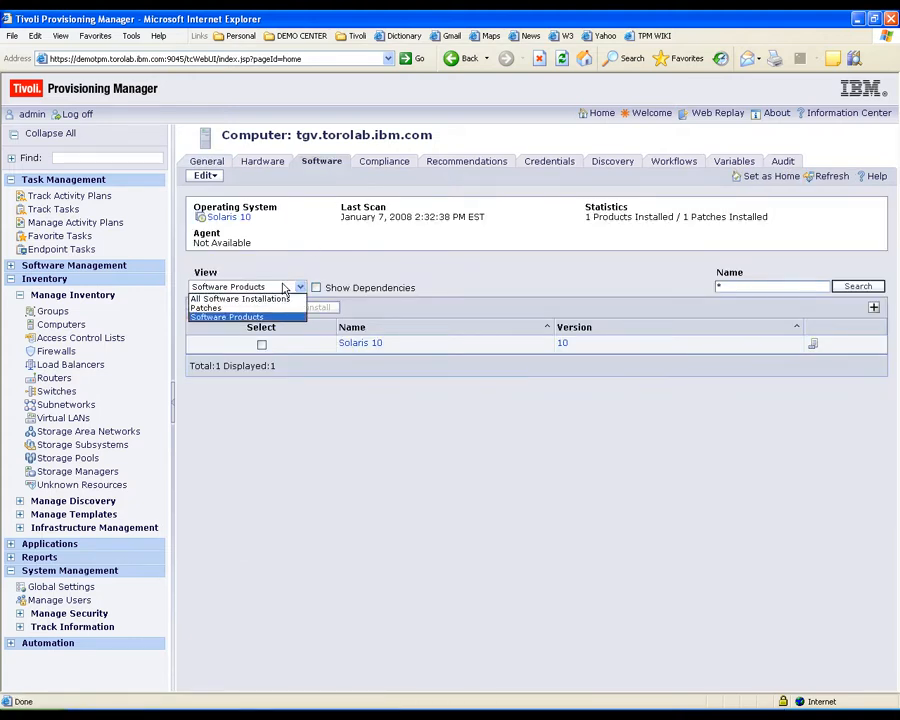
{"action": "left_click", "coordinate": [254, 308]}
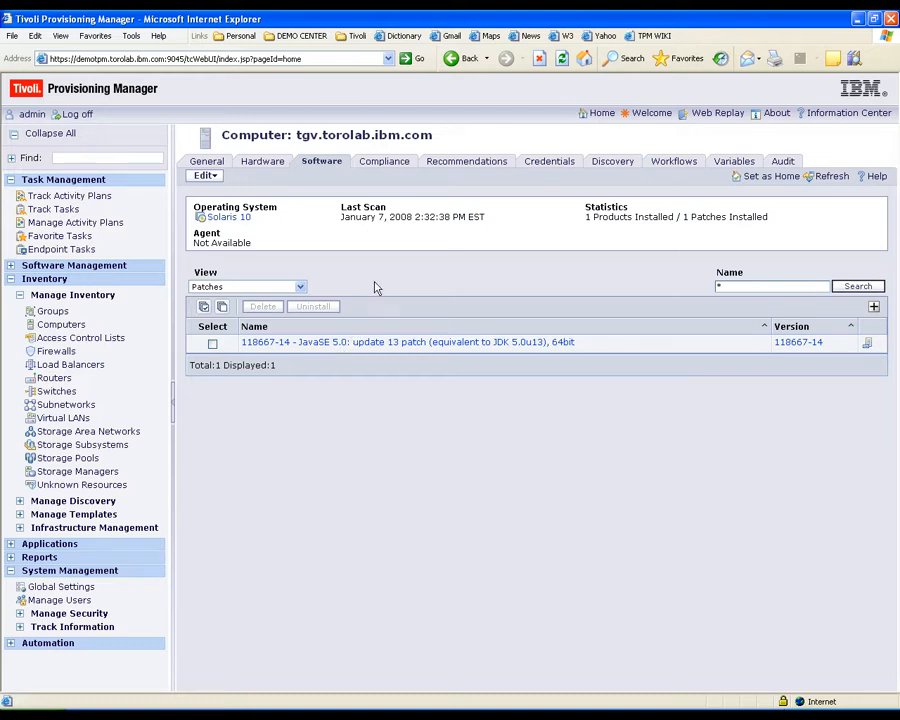
{"action": "left_click", "coordinate": [398, 164]}
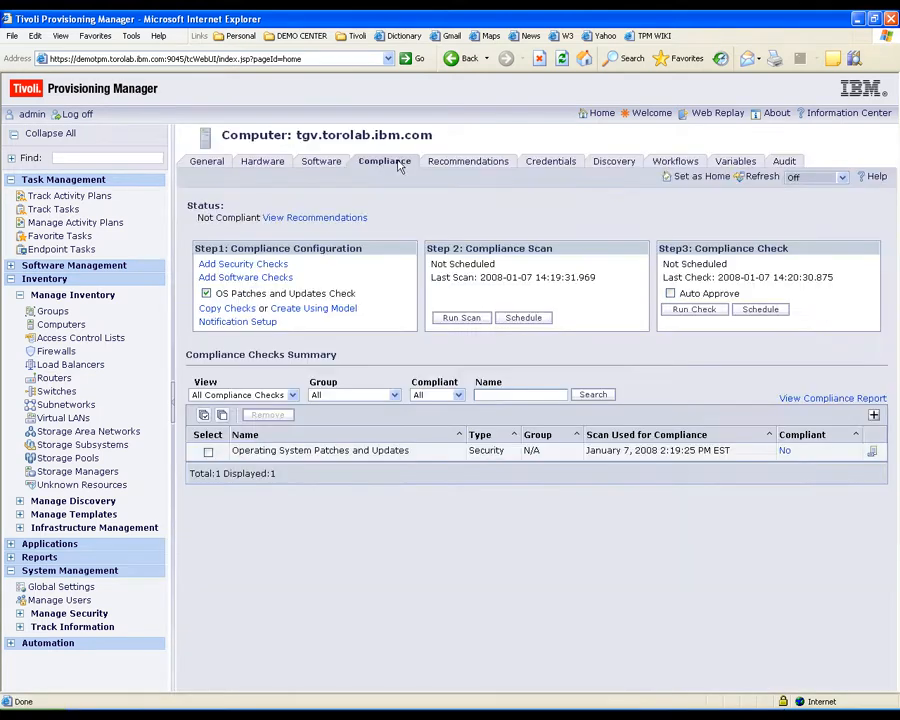
- Rerun the compliance check on the patched computer and open the patches check's Recommendations
{"action": "left_click", "coordinate": [684, 311]}
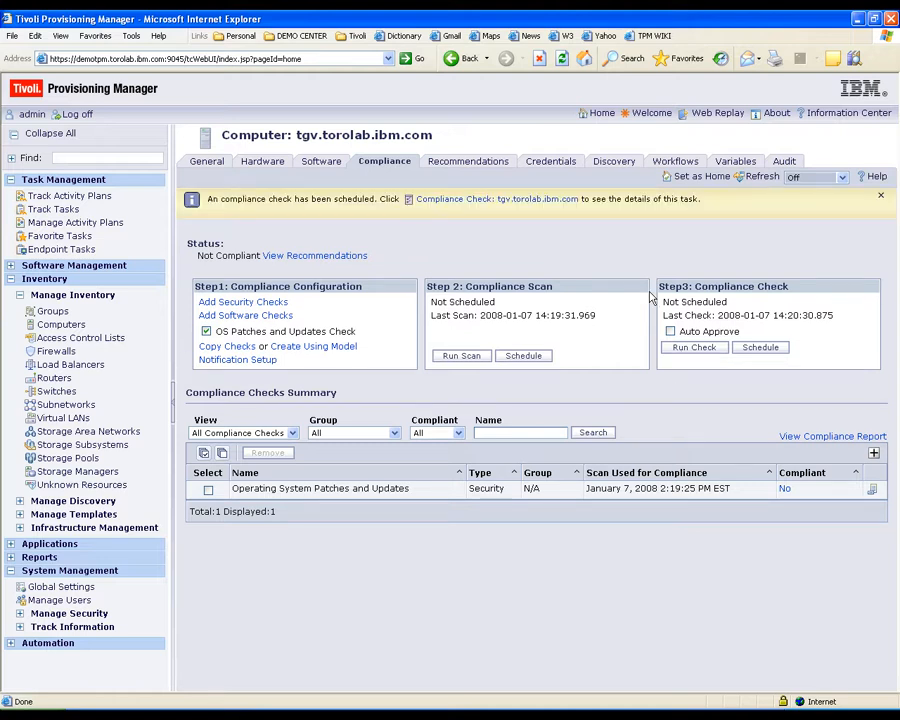
{"action": "left_click", "coordinate": [495, 203]}
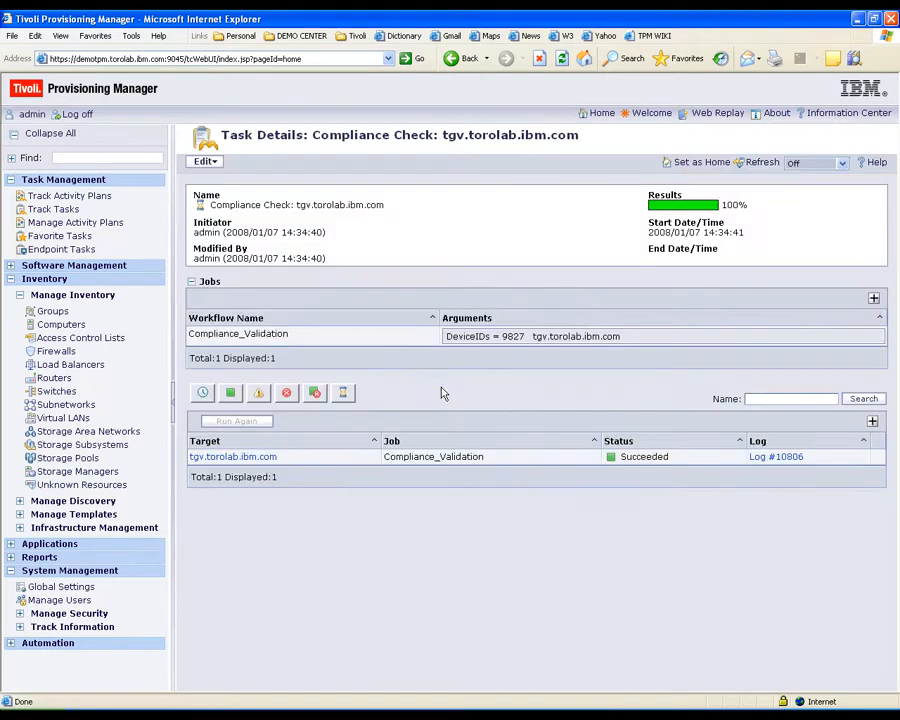
{"action": "left_click", "coordinate": [241, 464]}
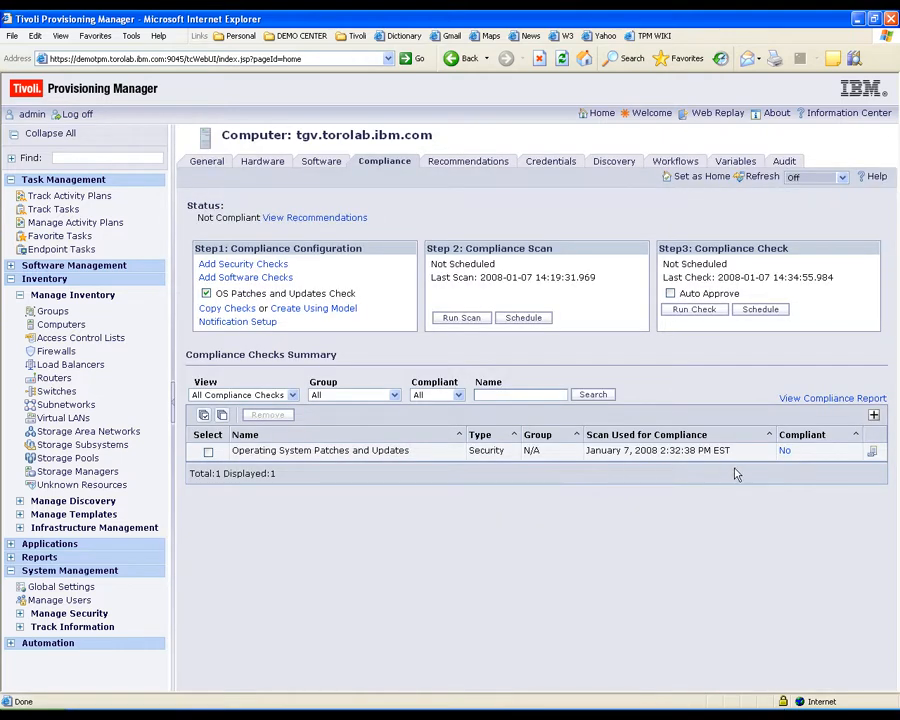
{"action": "left_click", "coordinate": [872, 451]}
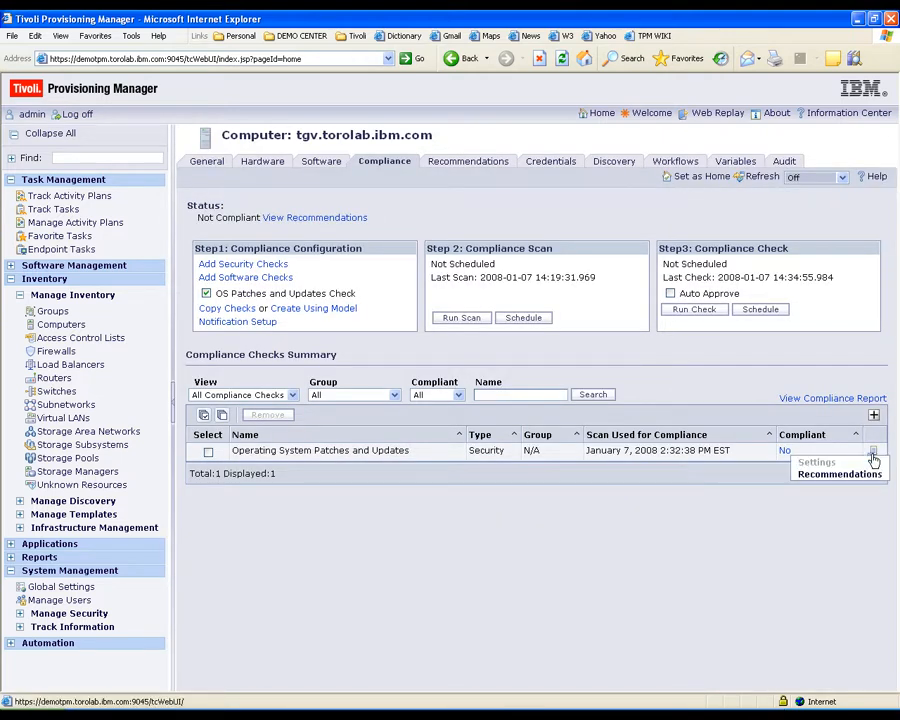
{"action": "left_click", "coordinate": [871, 474]}
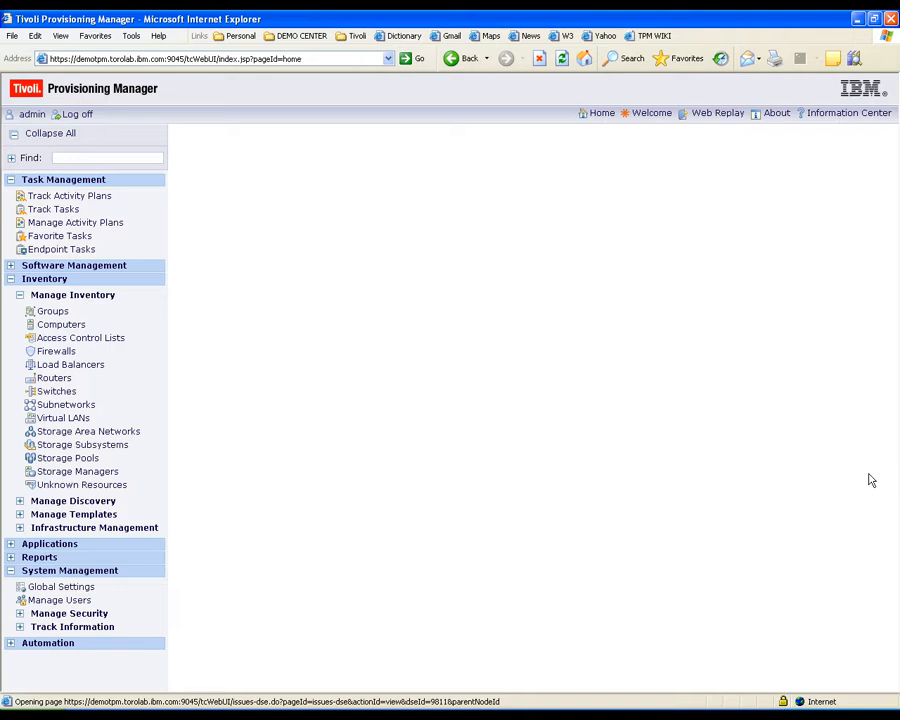